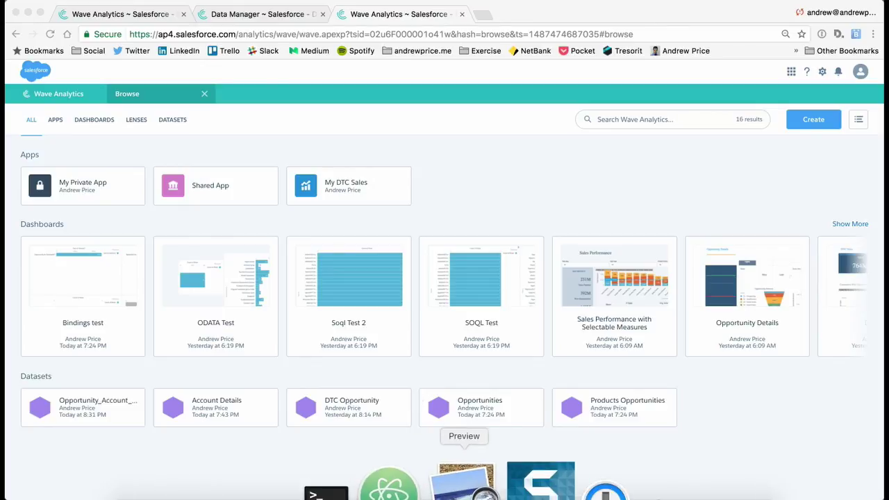
Step: Switch to the Spring '17 release notes PDF in Preview, review the Wave bulk-action and data source connection sections, and return to Chrome
left_click(467, 482)
scroll(388, 429, "up", 5)
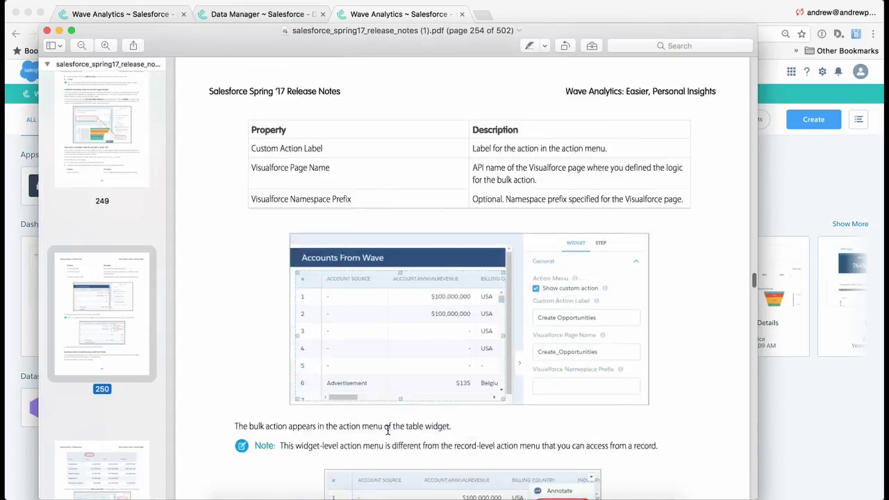
scroll(387, 429, "up", 5)
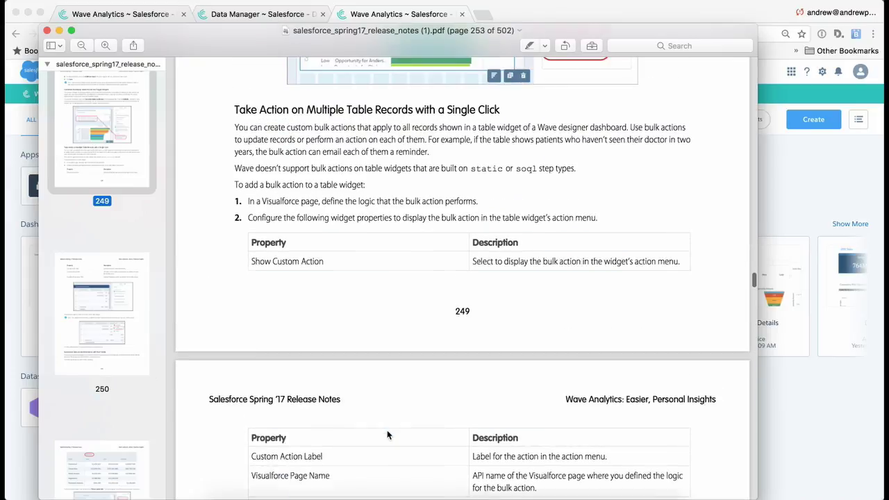
scroll(387, 431, "up", 10)
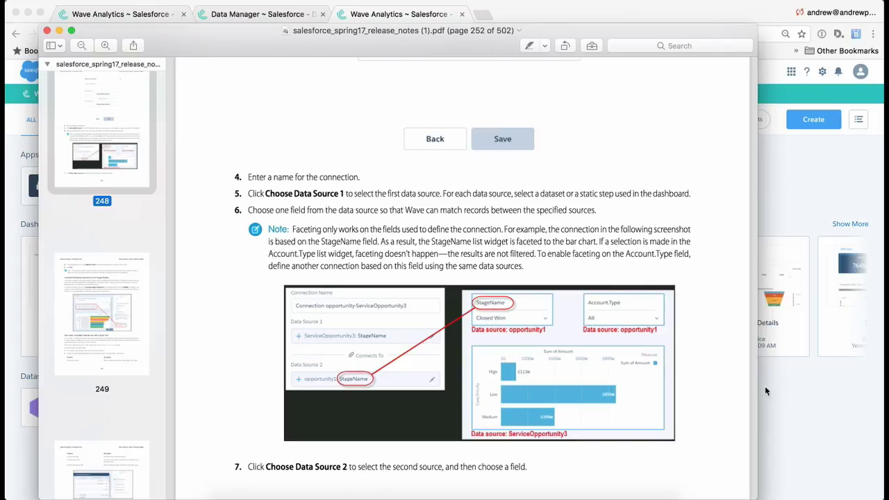
left_click(806, 411)
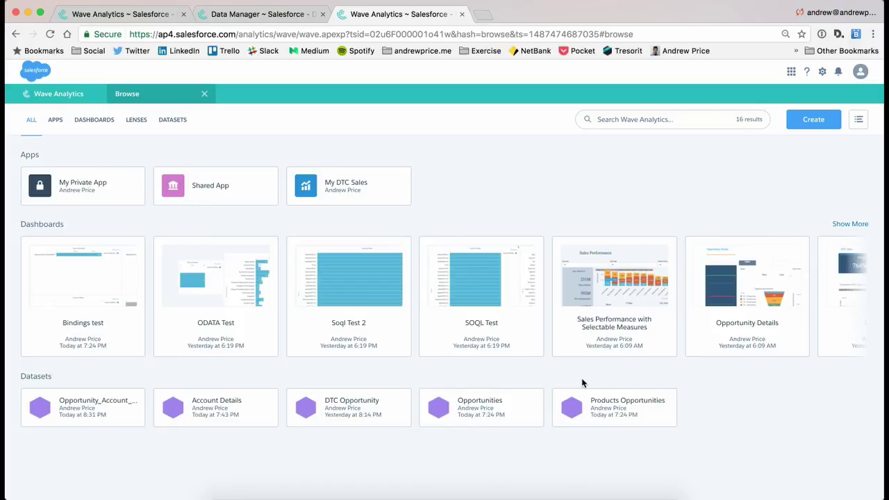
Step: Inspect the Opportunity_Account_SFDC dataset as a values table with all columns included, and close the lens
left_click(123, 416)
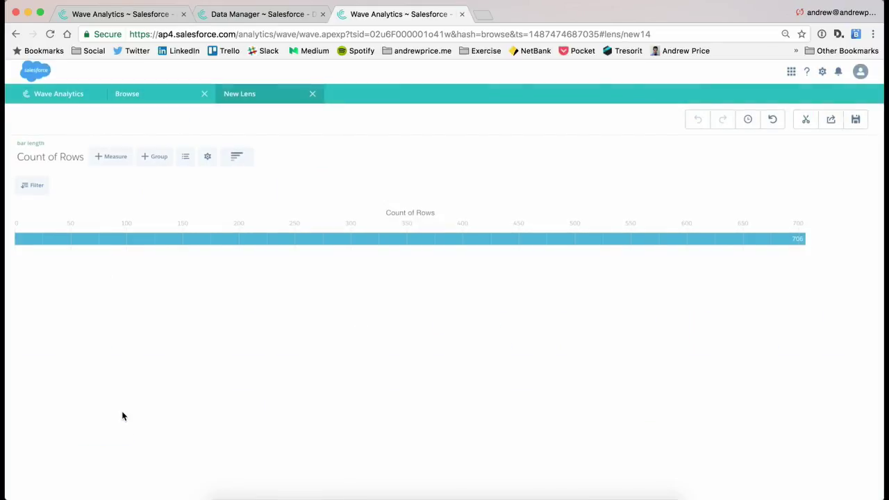
left_click(243, 166)
left_click(230, 331)
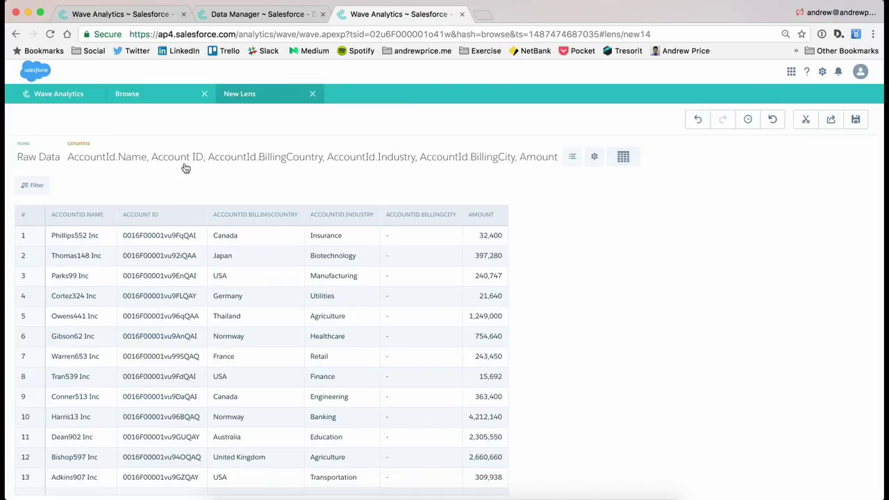
left_click(180, 161)
left_click(91, 196)
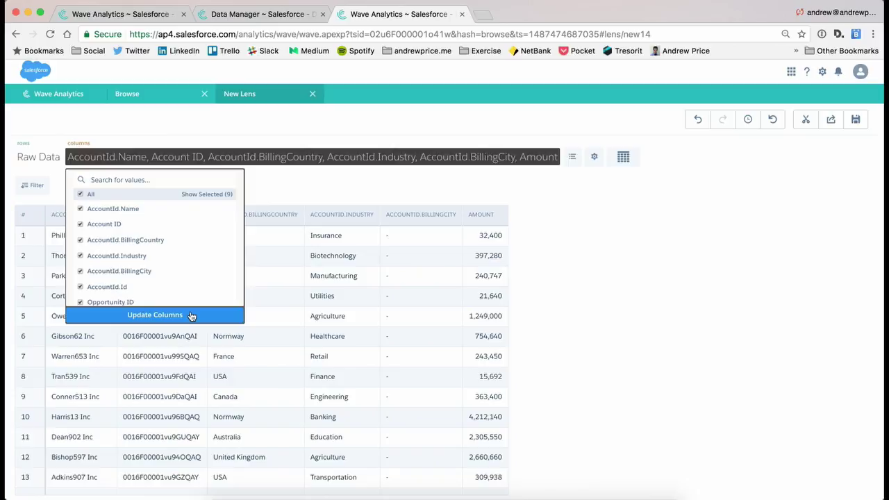
left_click(139, 315)
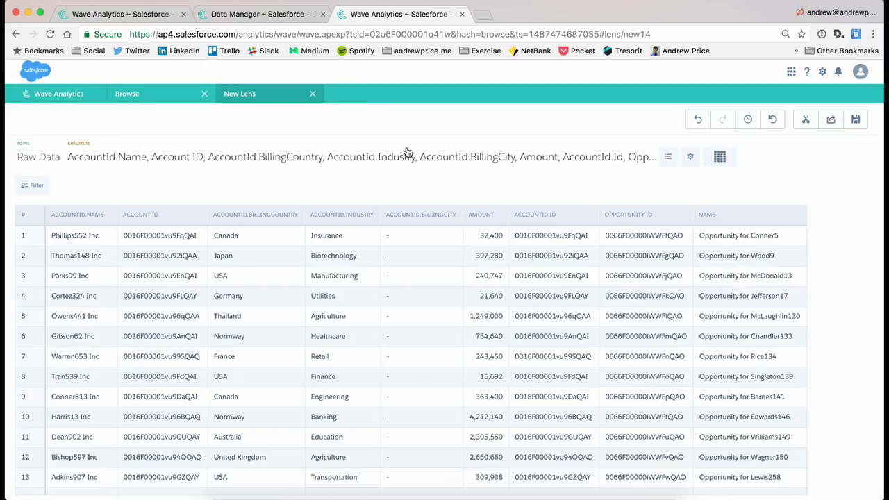
left_click(312, 93)
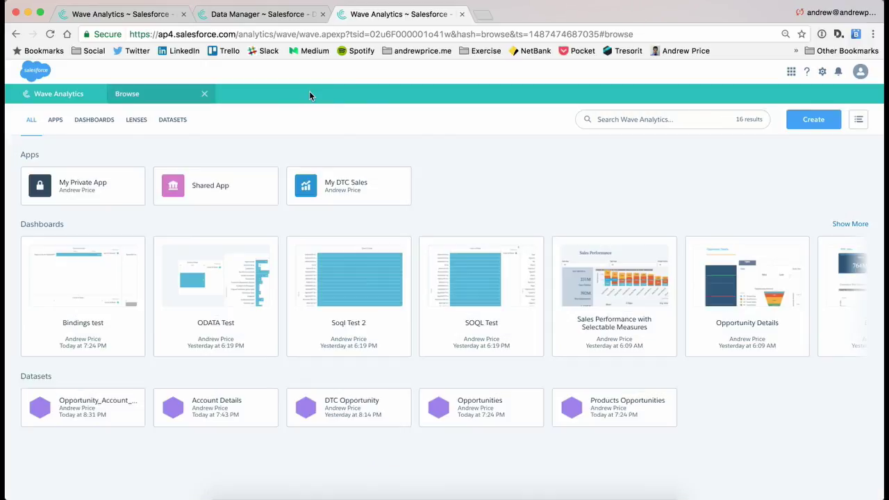
Step: Inspect the Account Details dataset's raw records as a values table and close the lens
left_click(225, 417)
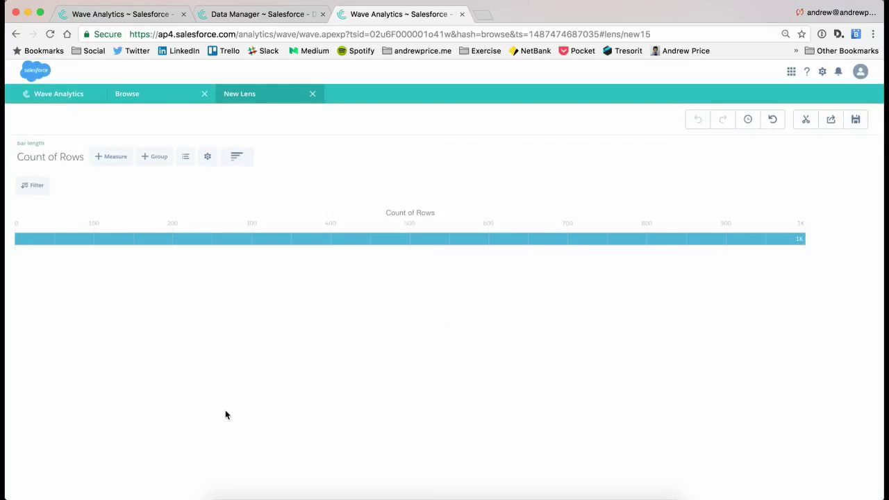
left_click(148, 160)
left_click(235, 157)
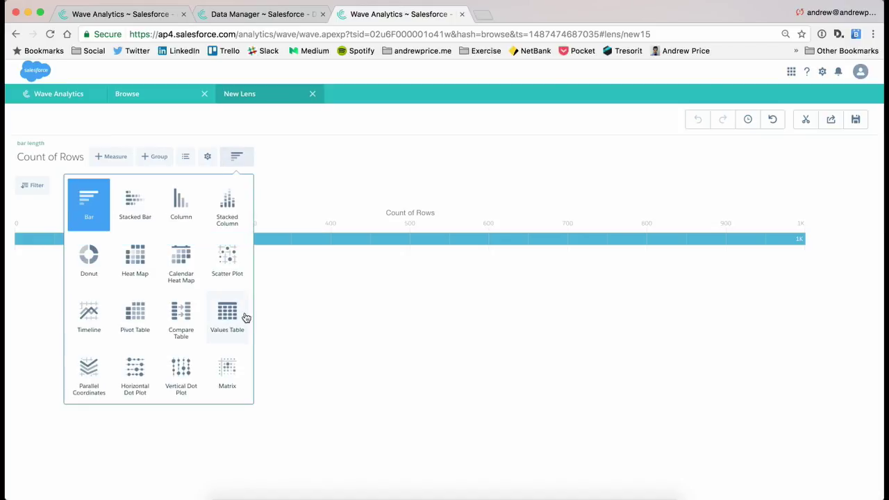
left_click(245, 317)
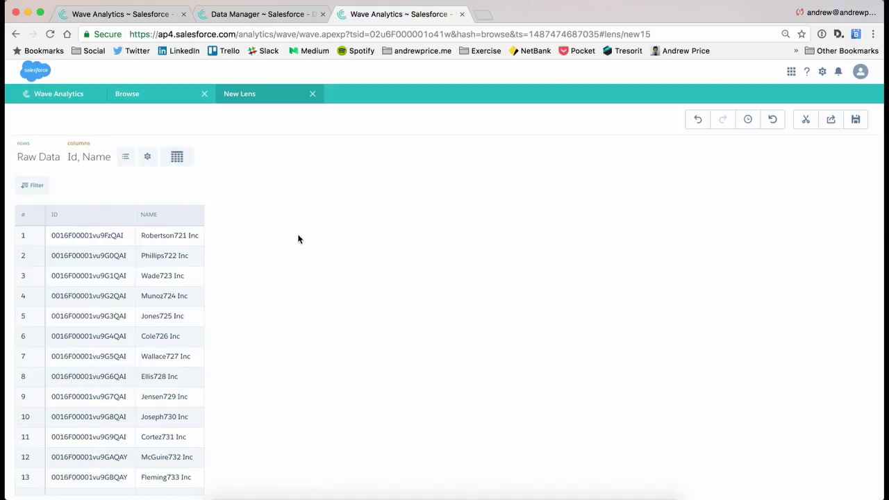
left_click(313, 94)
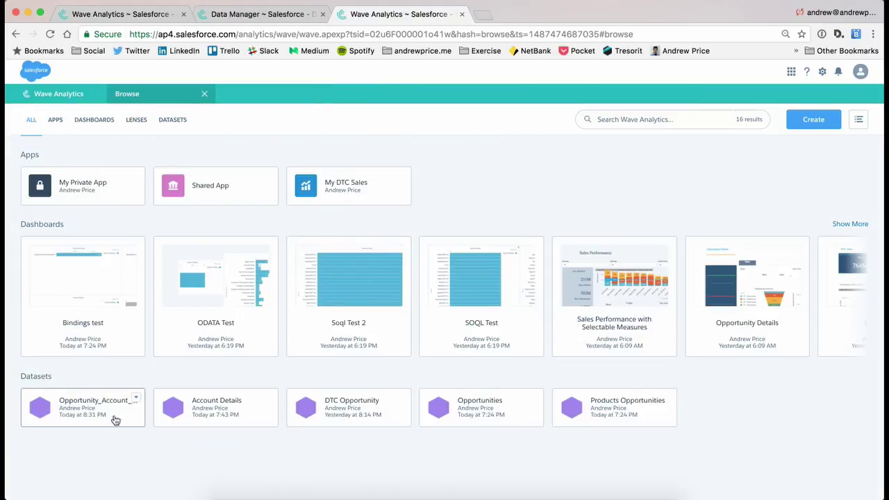
Step: Explore the Account Details dataset in a new lens and group the row count by Name
left_click(200, 417)
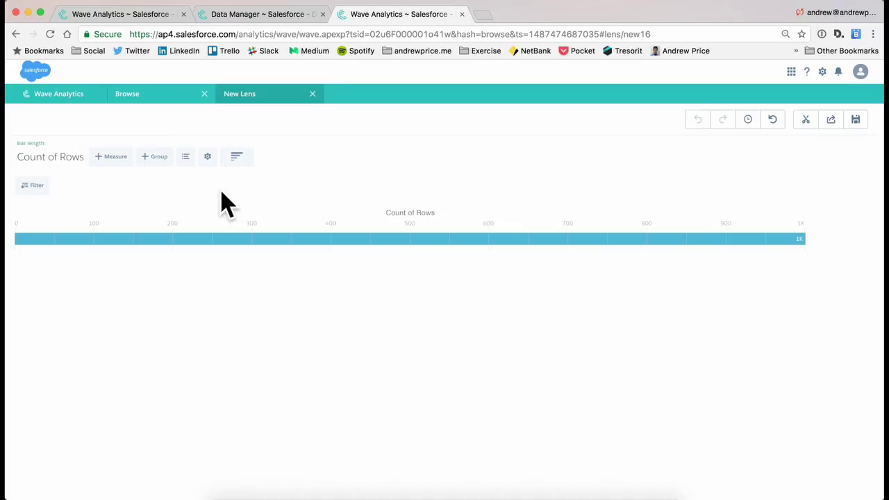
left_click(157, 157)
left_click(182, 237)
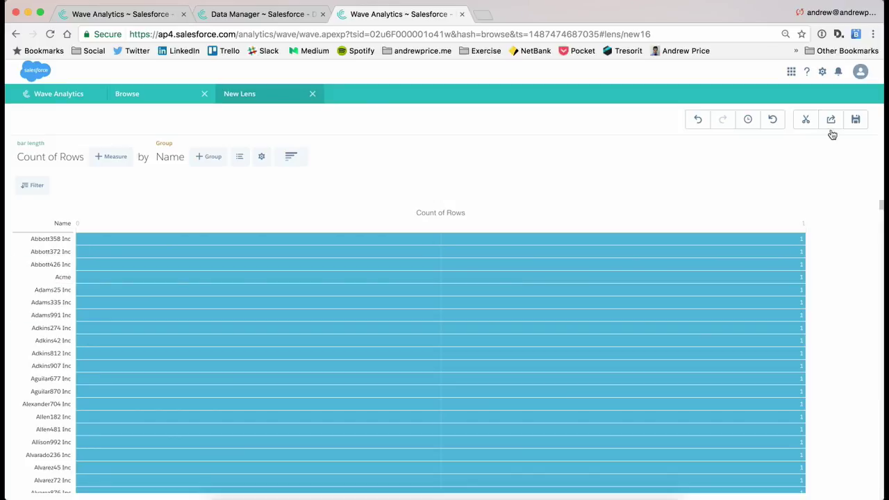
Step: Clip the lens to the dashboard designer with the display label AccountName_AccountDS
left_click(806, 120)
left_click(807, 170)
type("A")
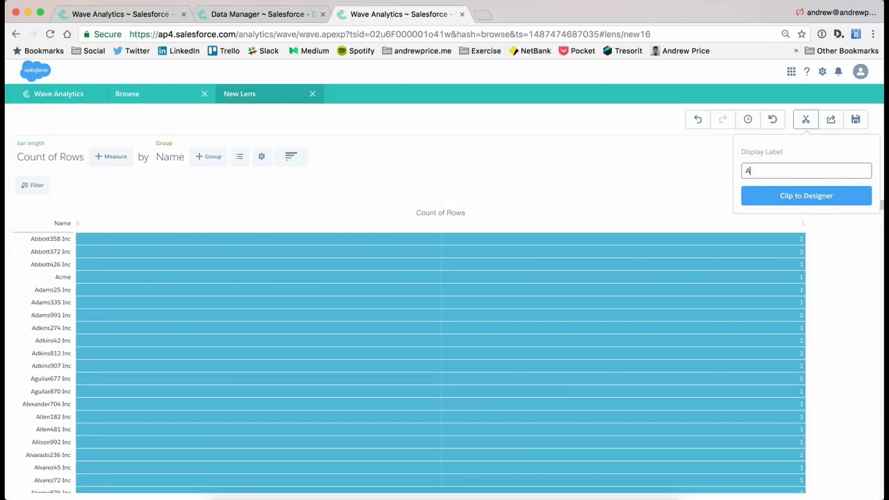
type("ccount Name")
key("BackSpace")
key("BackSpace")
key("BackSpace")
key("BackSpace")
type("Name_Account")
left_click(822, 196)
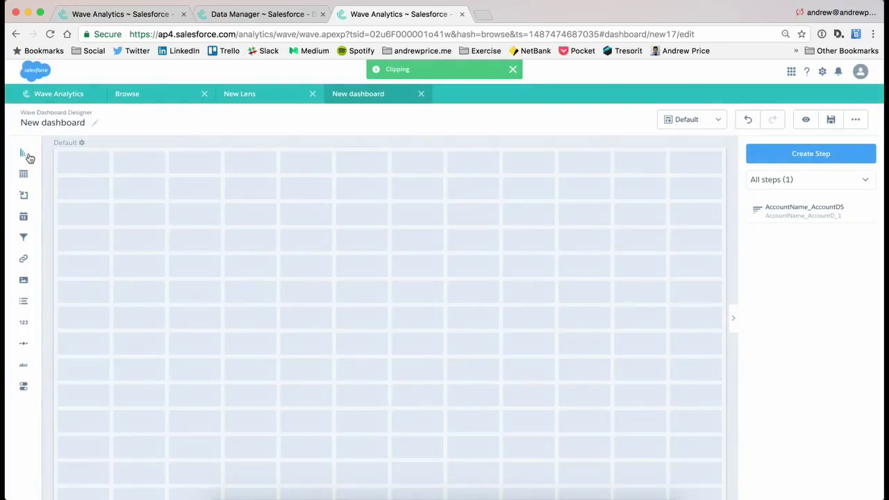
Step: Add a chart widget filling the right half of the dashboard's upper area and assign it the AccountName_AccountDS step
left_click_drag(24, 153, 417, 181)
left_click_drag(553, 277, 678, 417)
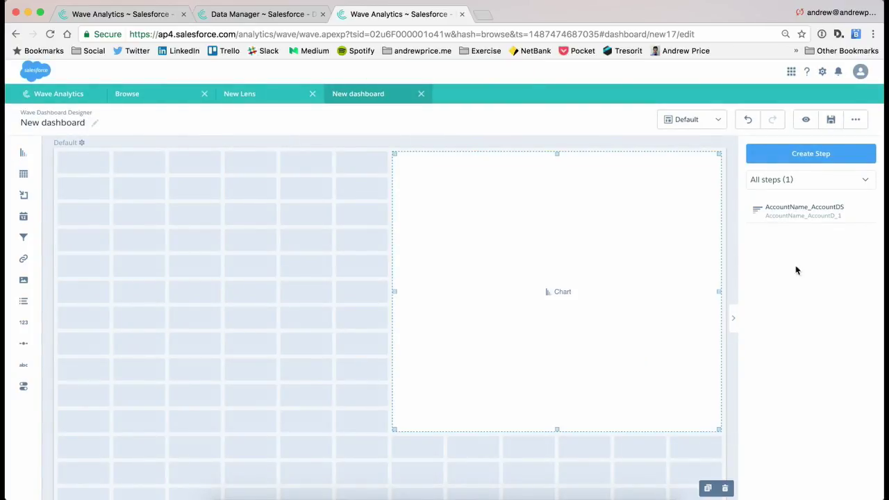
left_click_drag(790, 221, 607, 324)
Step: Set the account name bar chart's Auto fit option to None
left_click(721, 410)
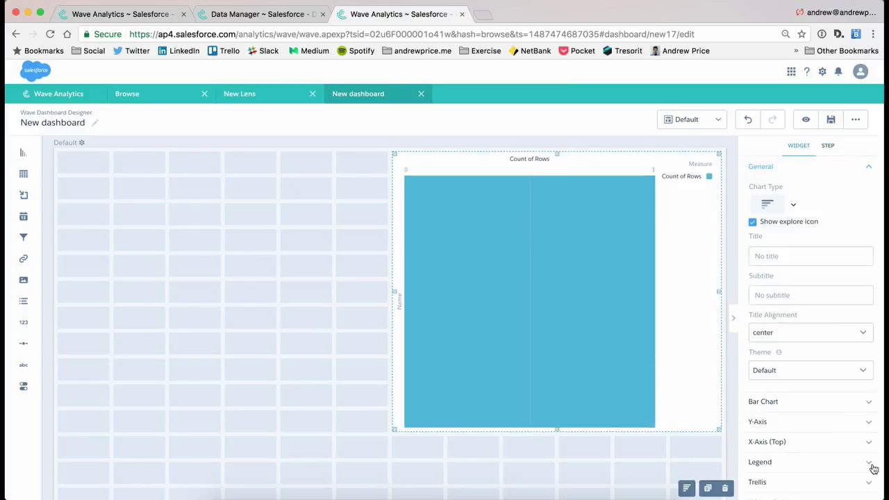
scroll(813, 445, "down", 5)
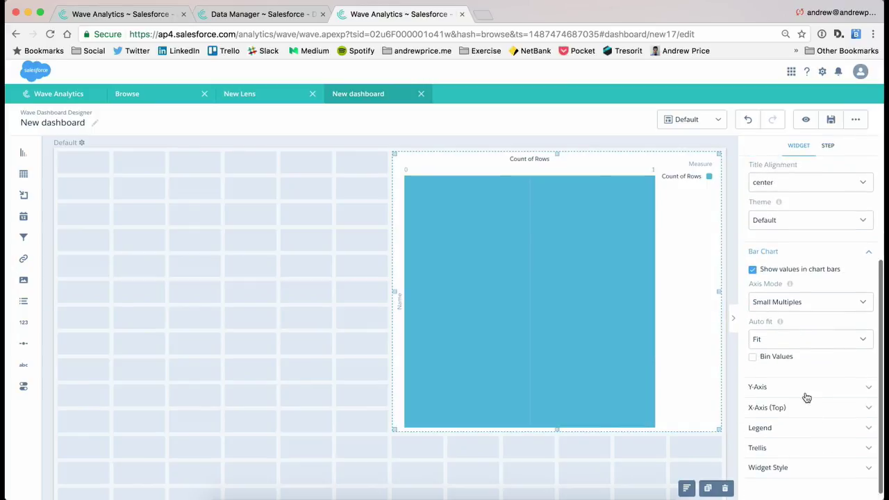
left_click(791, 333)
left_click(791, 352)
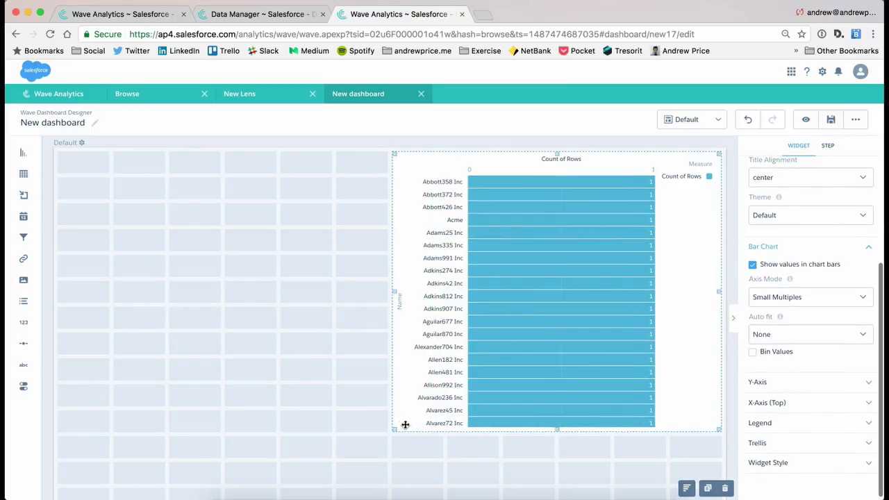
left_click(351, 413)
Step: Save the dashboard in My Private App with the title "Bindings Test 3"
left_click(831, 120)
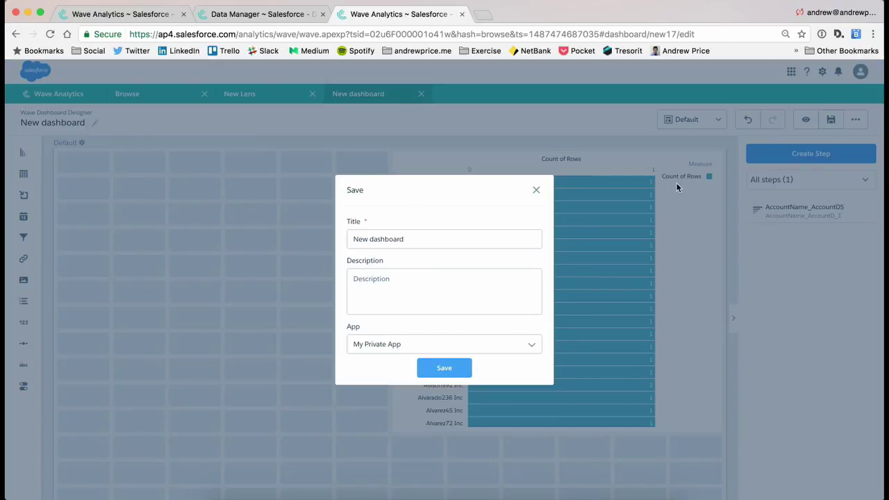
triple_click(407, 238)
type("Bindings")
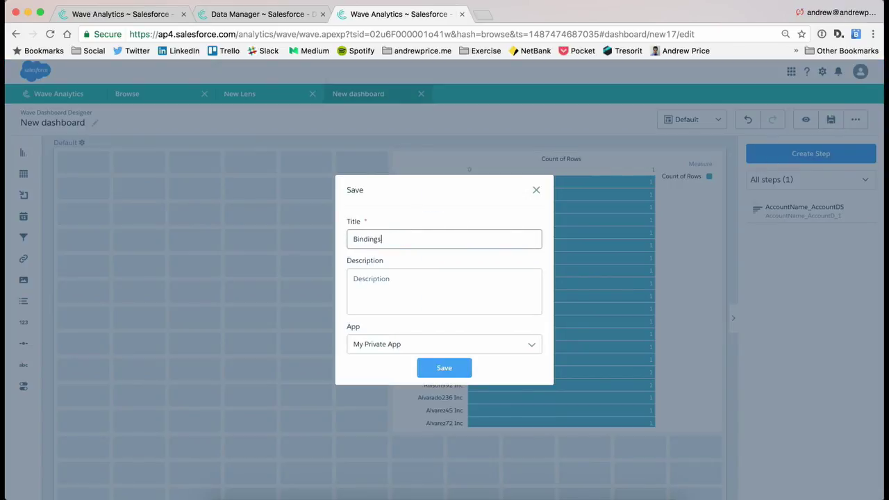
type(" Test 2")
key("BackSpace")
type("3")
left_click(445, 369)
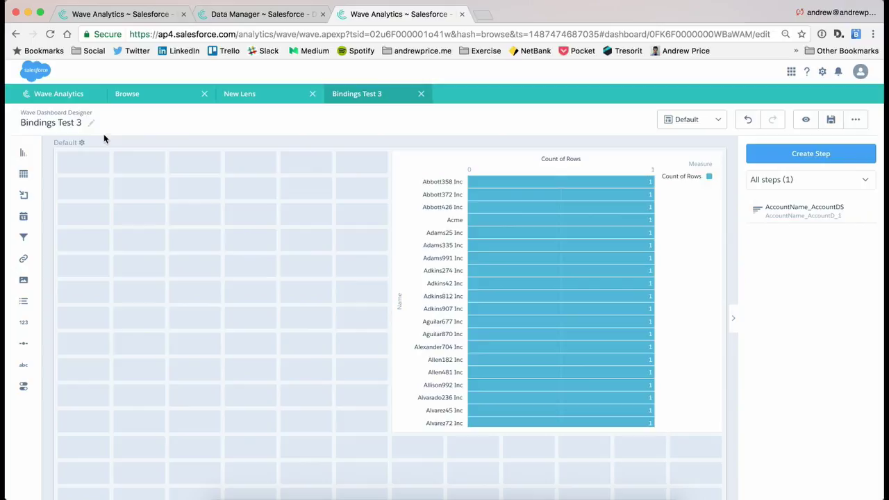
Step: Add a second chart widget filling the space beside the account name chart, and shorten the account name chart to the same height
left_click_drag(24, 151, 102, 171)
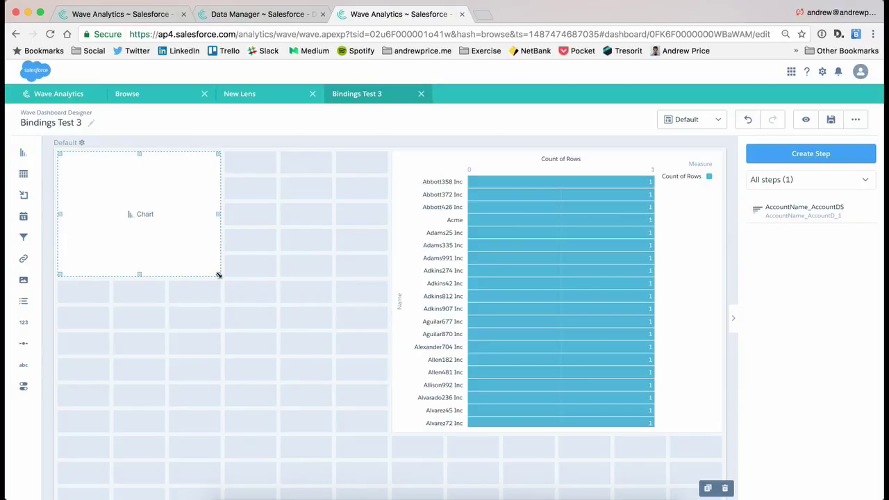
left_click_drag(219, 276, 359, 340)
left_click(578, 426)
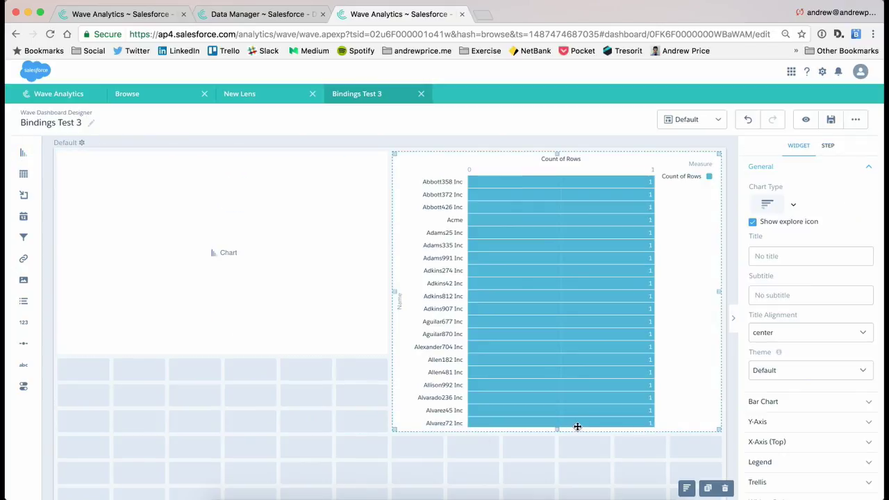
left_click_drag(558, 431, 552, 353)
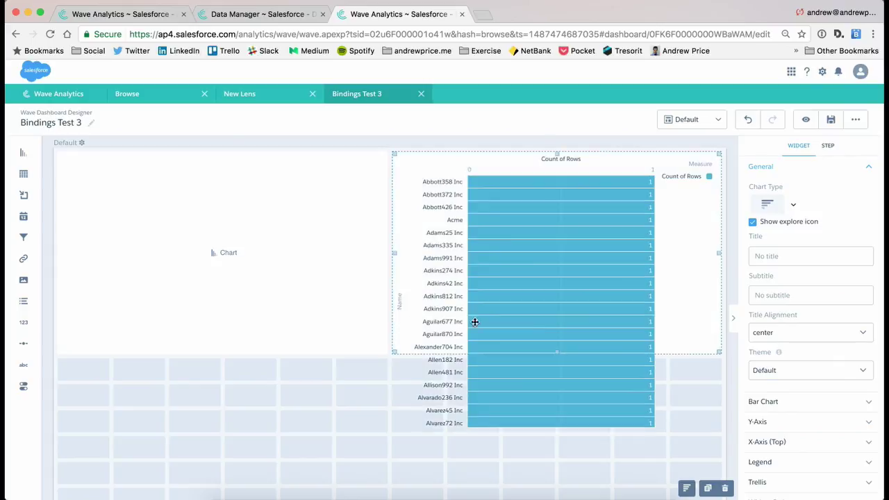
Step: Create a step for the empty chart from the Opportunity_Account_SFDC dataset, grouped by AccountId.Name
left_click(215, 255)
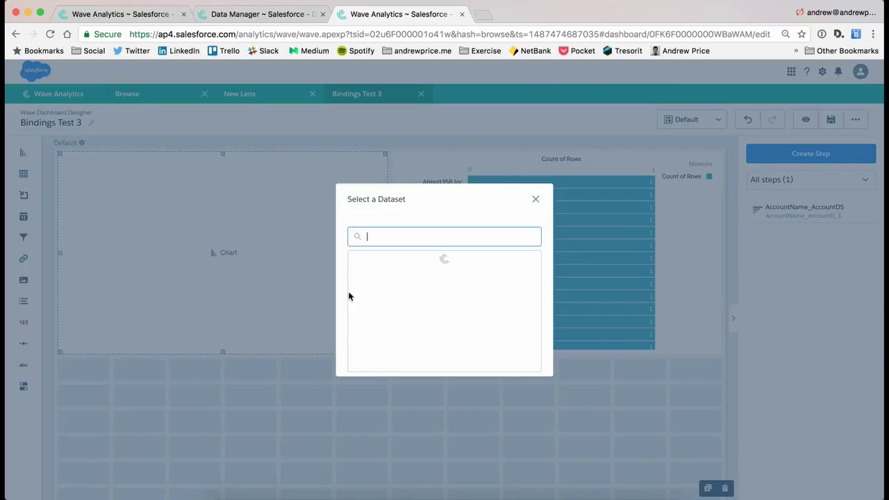
left_click(410, 474)
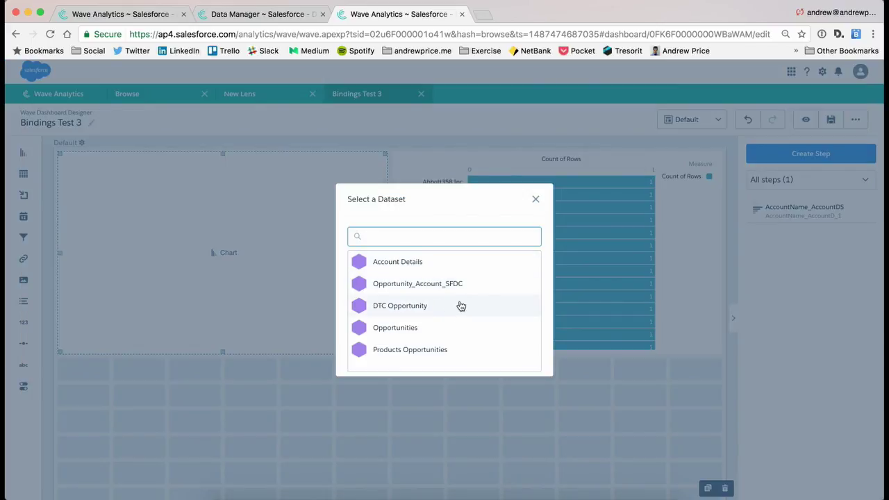
left_click(434, 289)
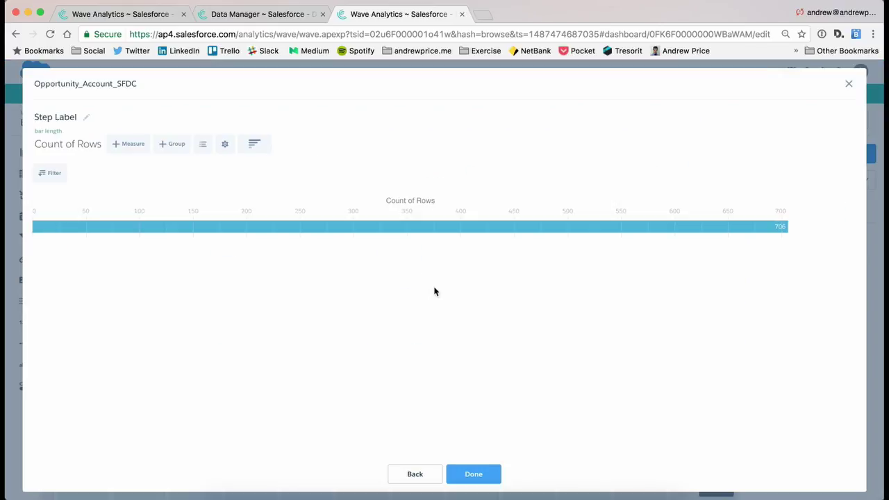
left_click(167, 144)
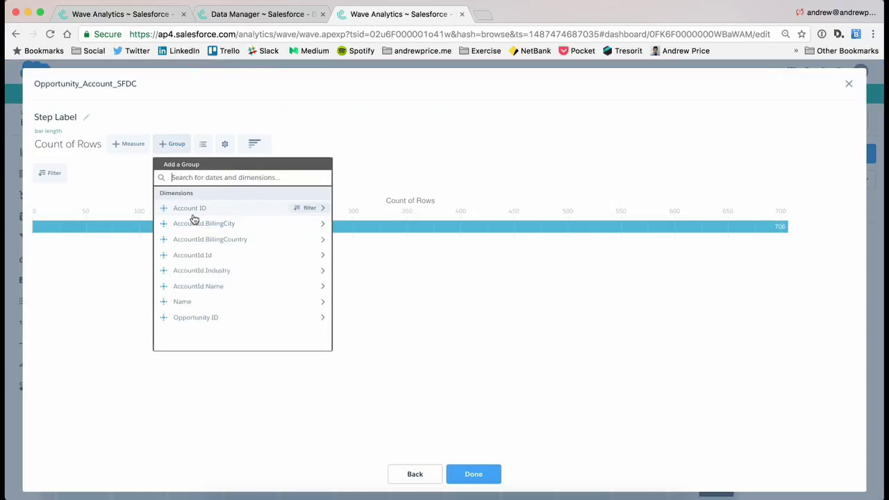
left_click(237, 287)
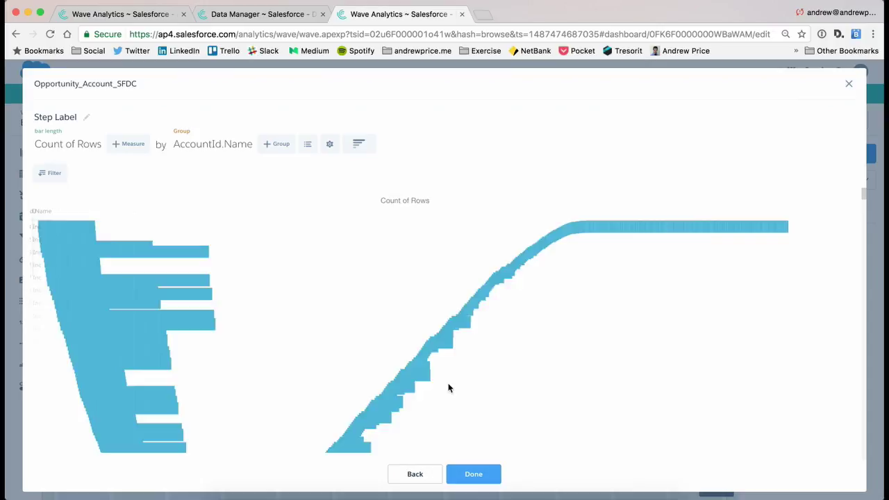
Step: Sort the new step in descending order, change its measure to Sum of Amount, and apply it to the chart
left_click(329, 143)
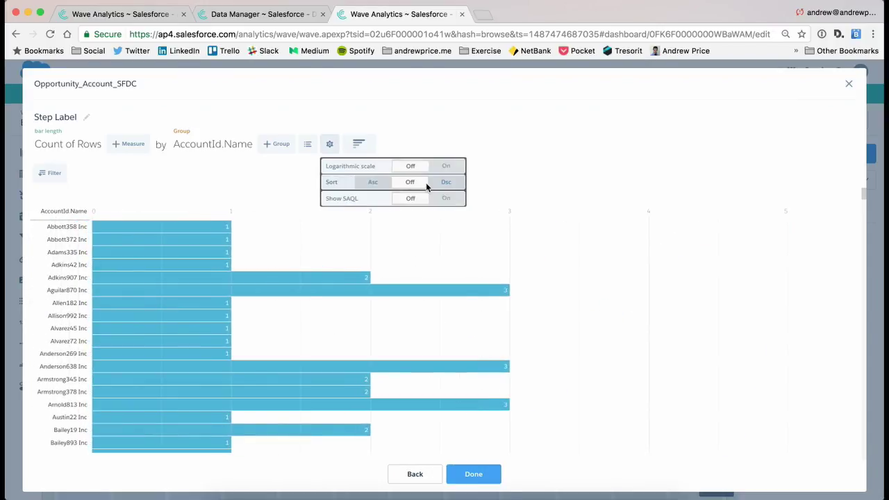
left_click(446, 182)
left_click(70, 144)
mouse_move(52, 200)
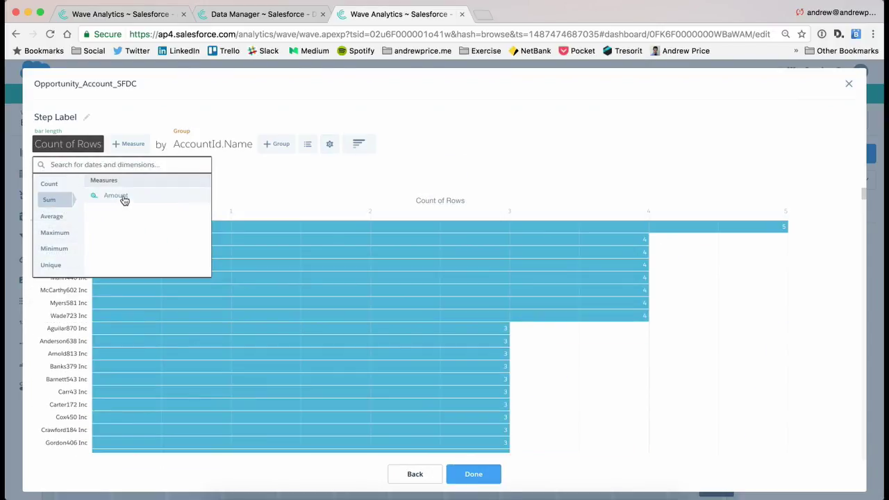
left_click(124, 198)
left_click(473, 475)
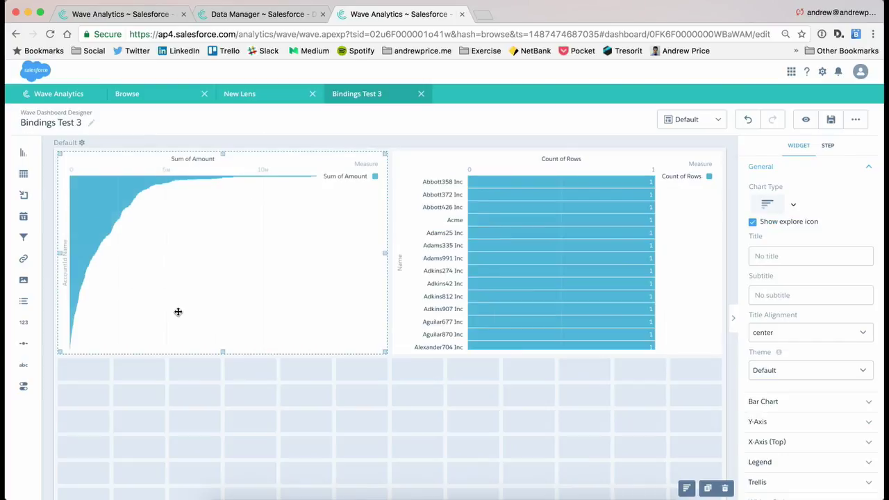
Step: Set the Sum of Amount bar chart's auto fit to None and save the dashboard
left_click(802, 403)
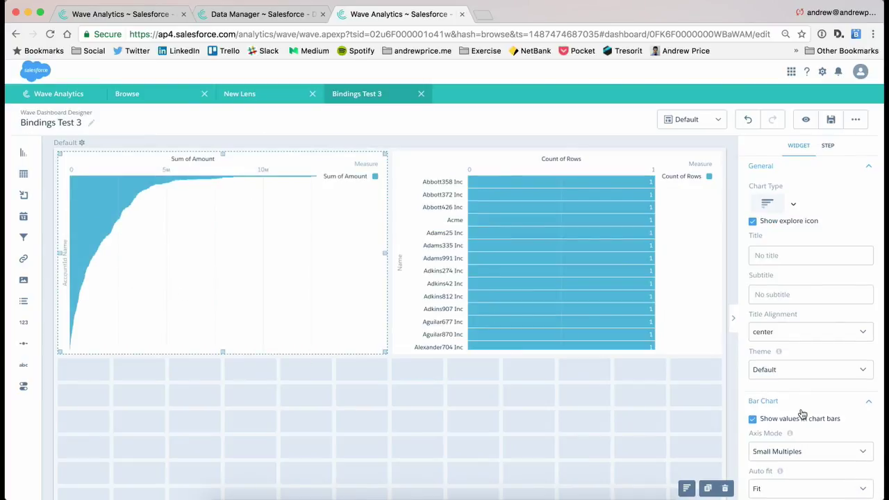
scroll(803, 414, "down", 3)
left_click(806, 386)
left_click(771, 403)
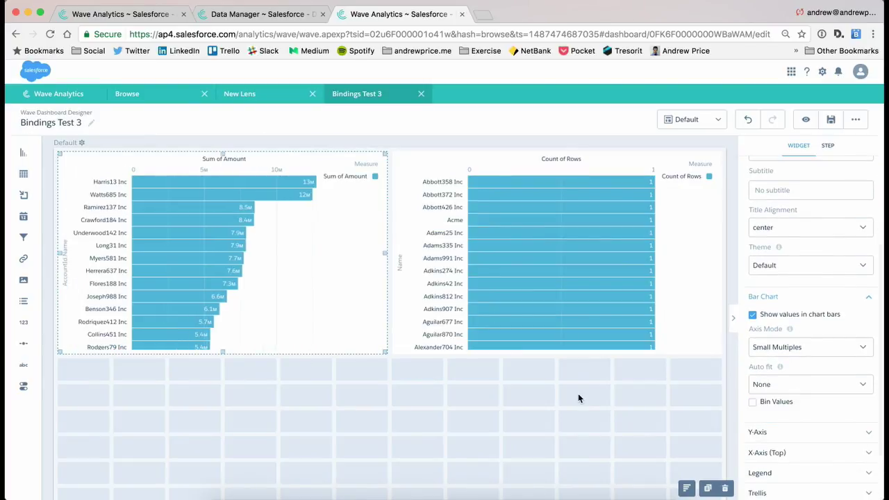
left_click(280, 434)
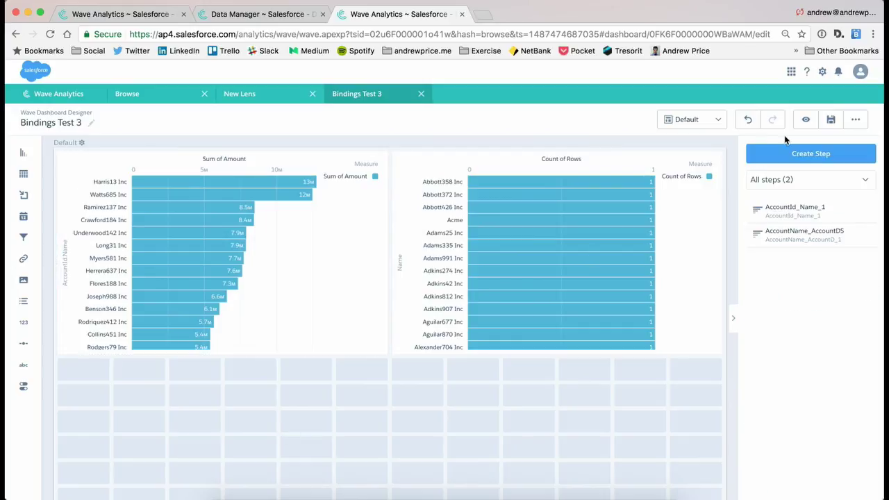
left_click(833, 120)
left_click(445, 368)
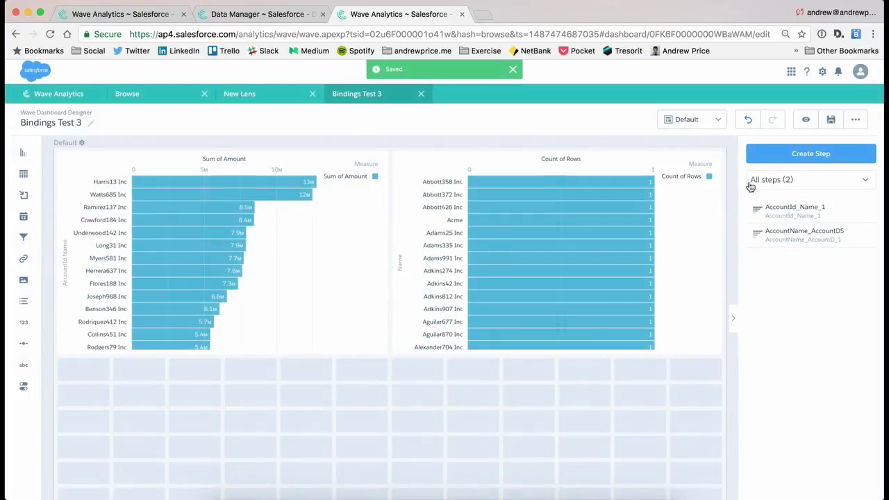
Step: Preview the dashboard and test whether selecting Abbott358 Inc or Harris13 Inc filters the other chart
left_click(806, 119)
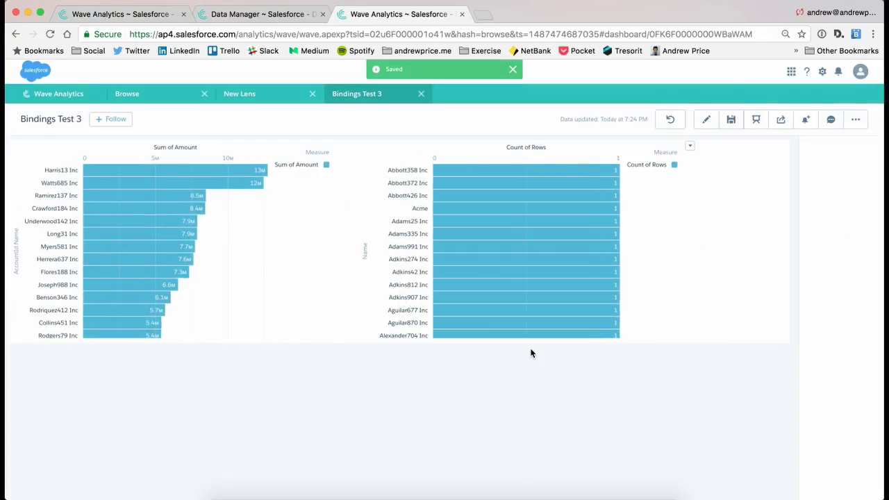
left_click(574, 175)
left_click(574, 175)
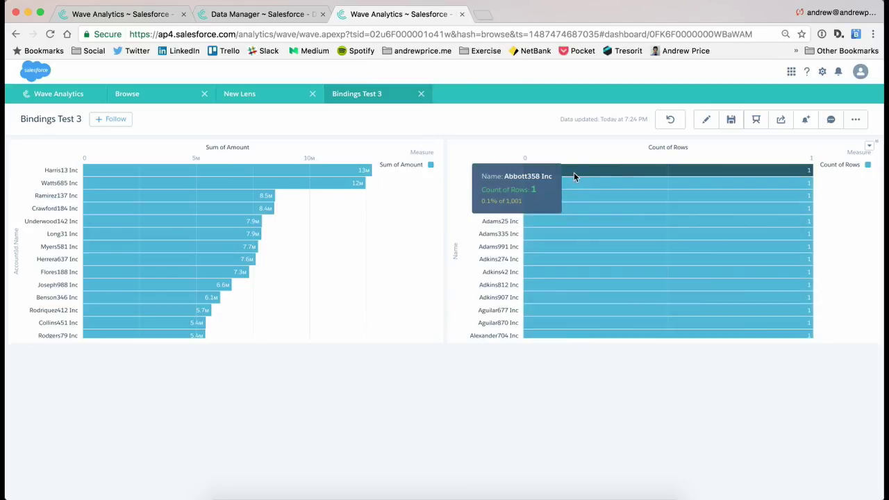
left_click(141, 170)
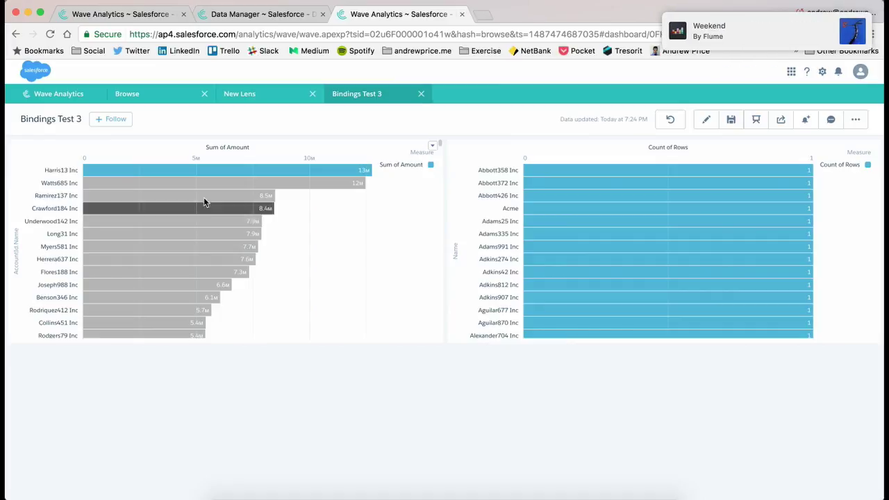
left_click(203, 171)
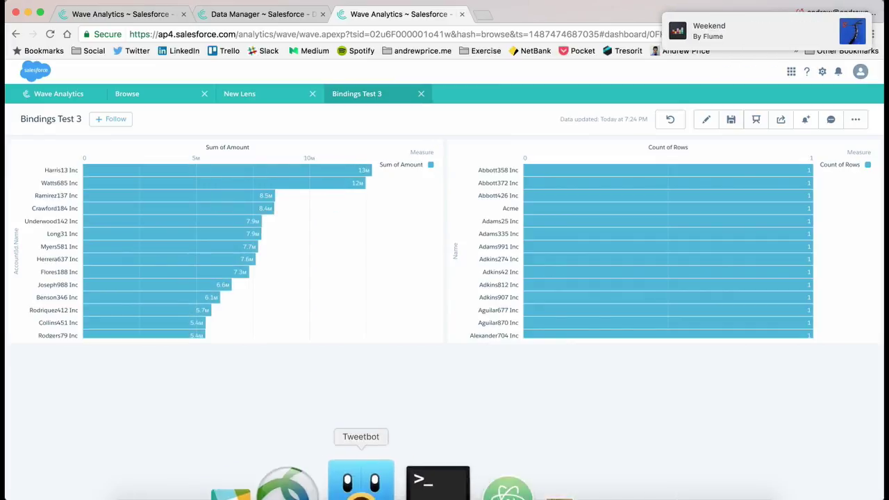
right_click(595, 478)
left_click(591, 430)
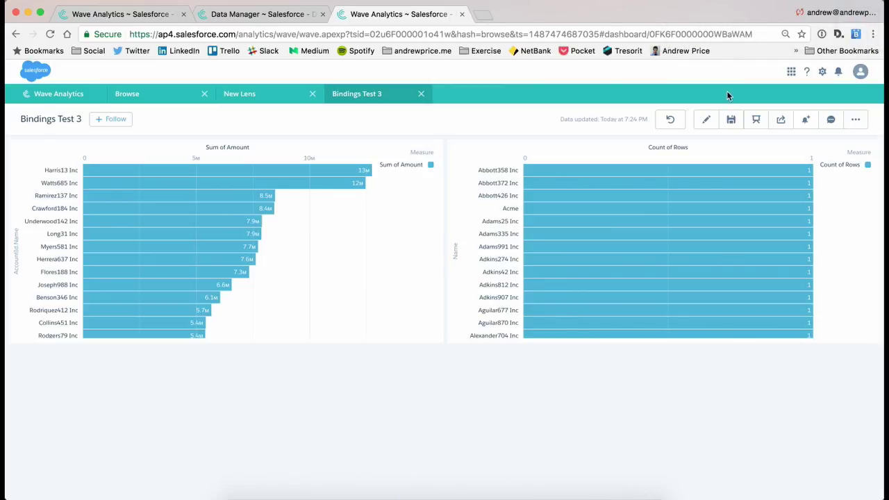
Step: Return to editing the dashboard and start a new data source connection named AccountNameBinding
left_click(706, 121)
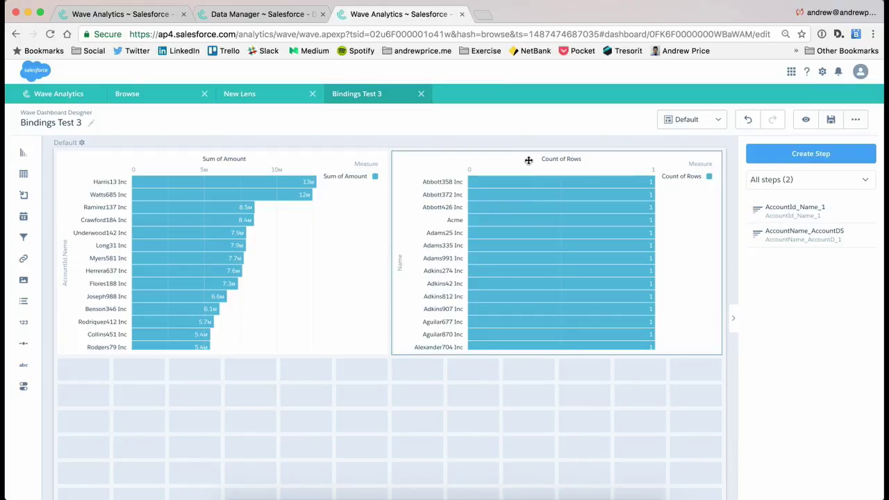
left_click(862, 124)
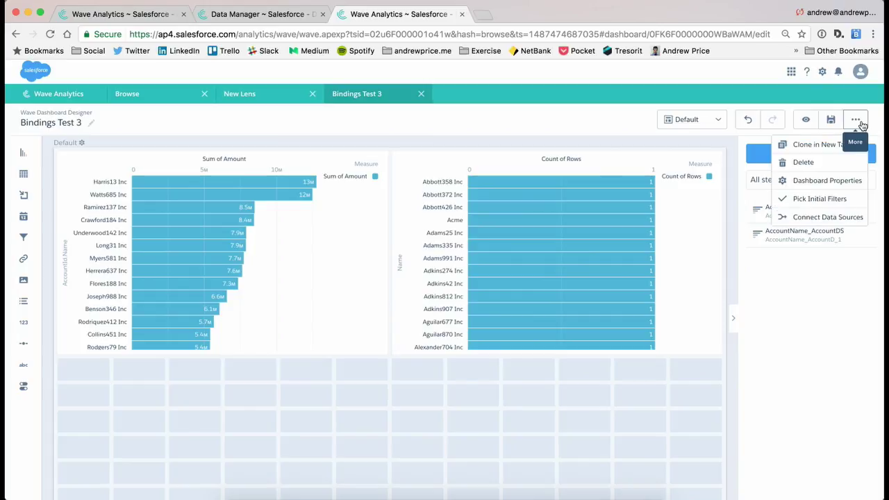
left_click(821, 220)
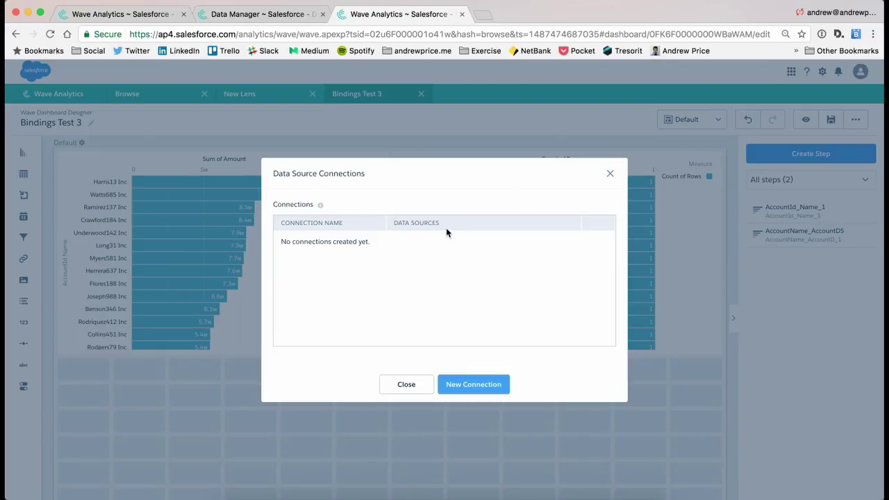
left_click(479, 387)
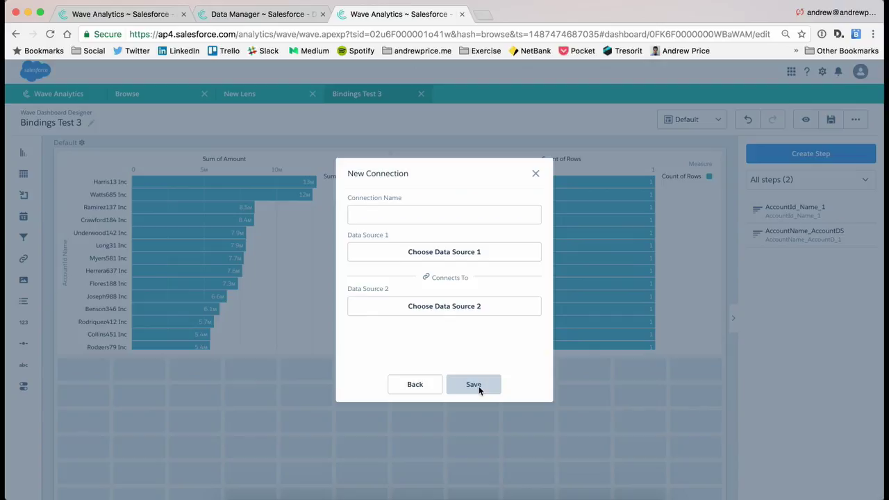
left_click(380, 214)
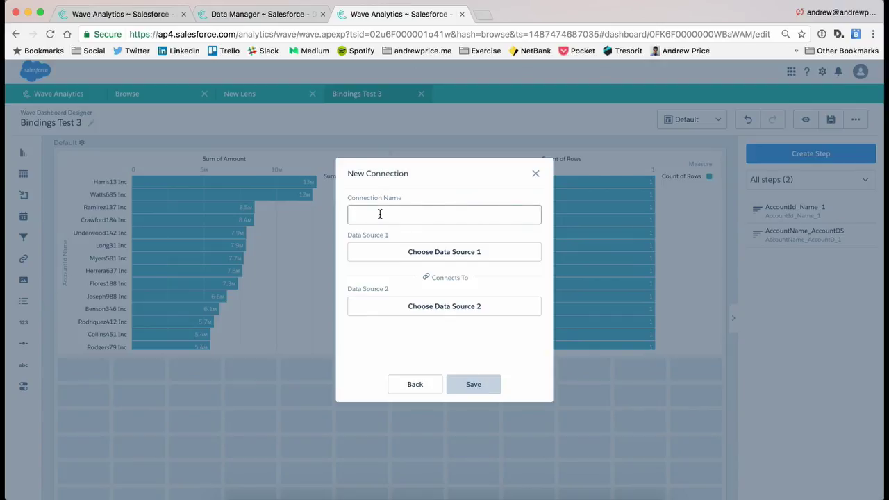
type("AccountNameBinding")
Step: Connect the Name field of Account Details to AccountId.Name of Opportunity_Account_SFDC, and save the connection
left_click(402, 255)
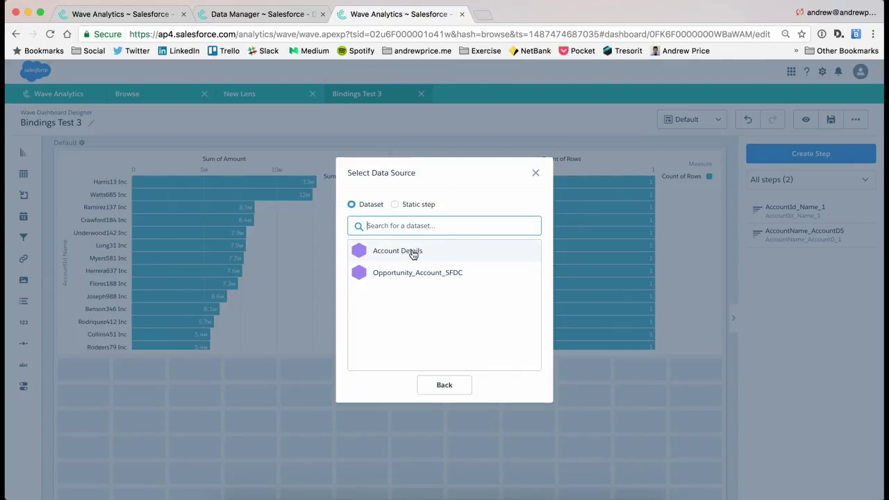
left_click(418, 258)
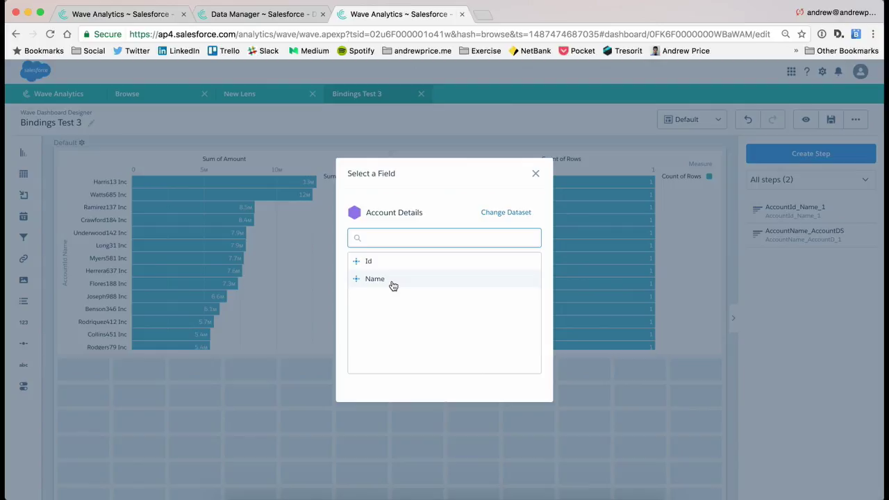
left_click(393, 286)
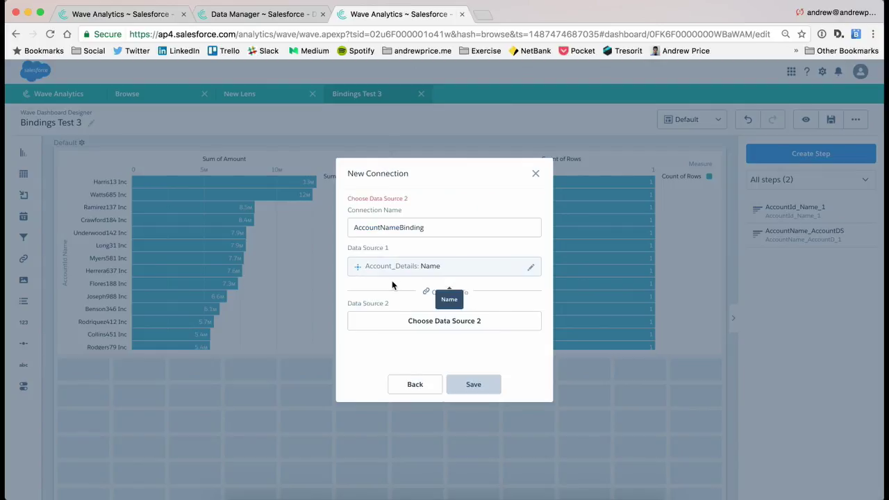
left_click(445, 327)
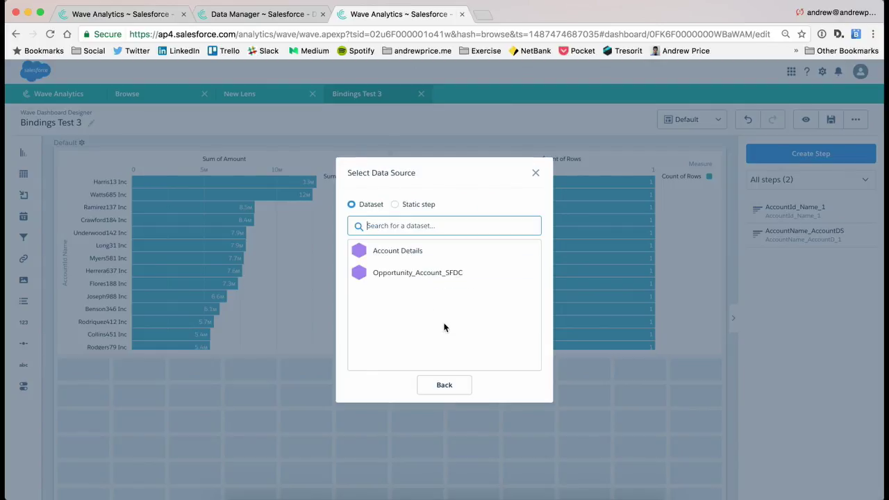
left_click(416, 273)
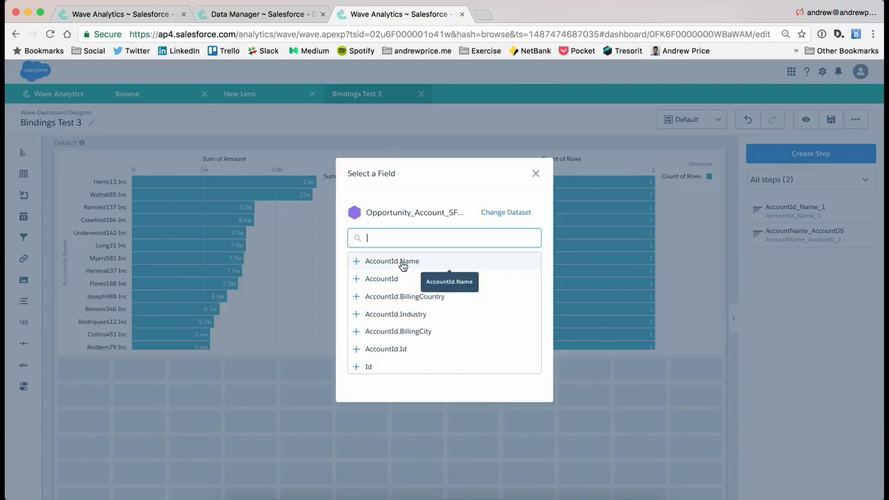
left_click(402, 261)
left_click(475, 386)
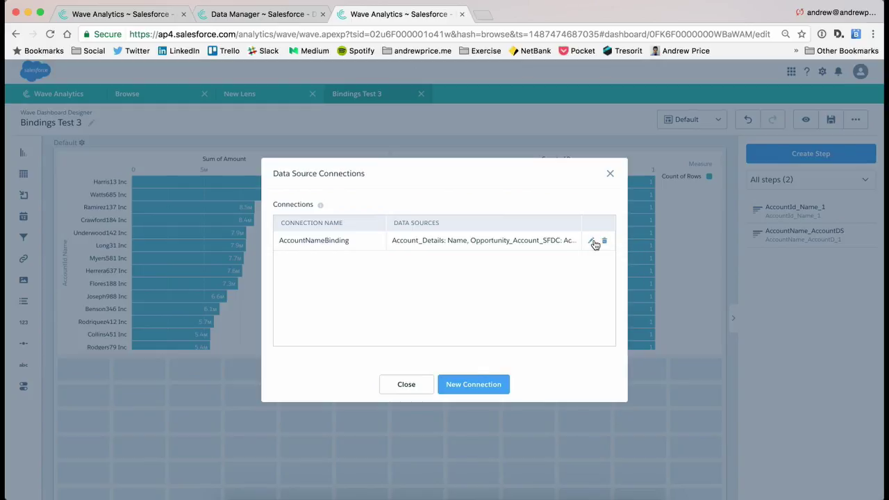
left_click(406, 386)
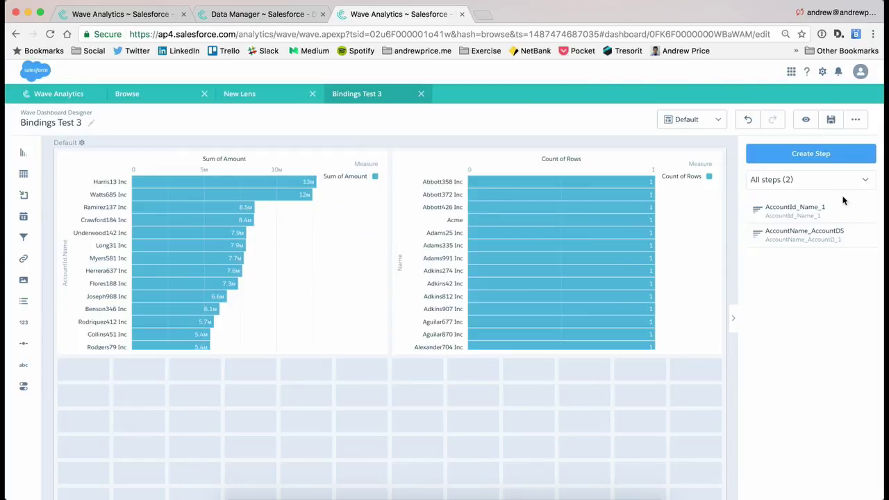
Step: Preview the dashboard and test the connection by selecting and deselecting the Abbott358 Inc bar
left_click(806, 122)
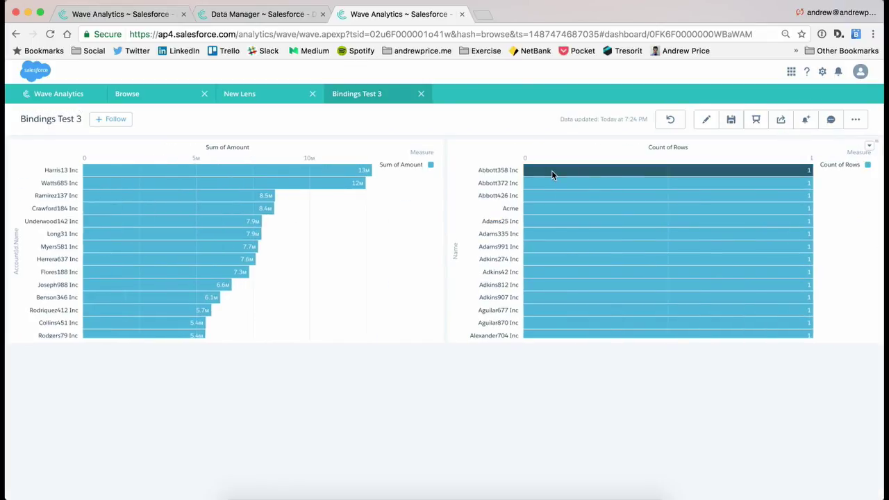
left_click(556, 172)
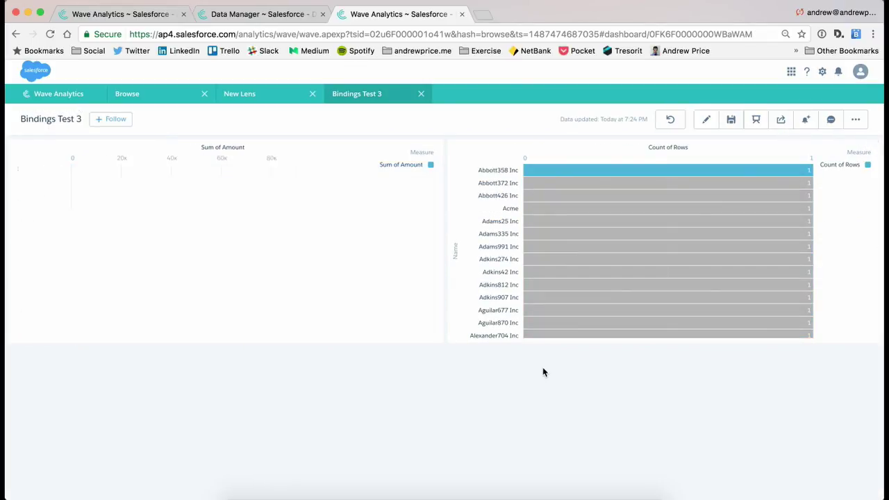
left_click(555, 172)
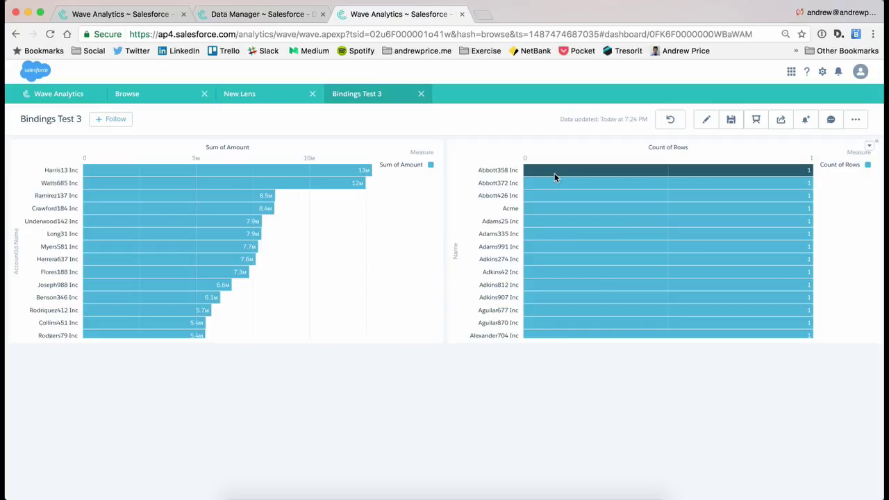
Step: In edit mode, replace the Sum of Amount chart with an empty chart widget filling the same space
left_click(704, 123)
left_click(322, 208)
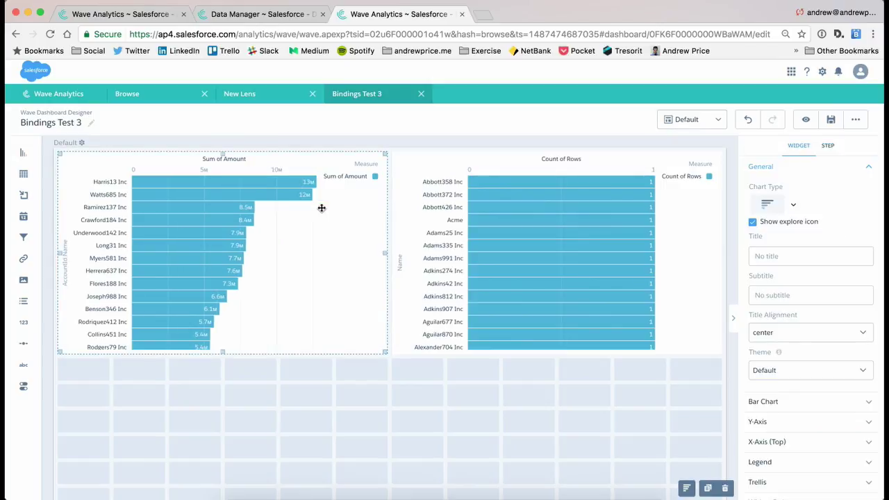
key("Delete")
left_click_drag(23, 157, 180, 244)
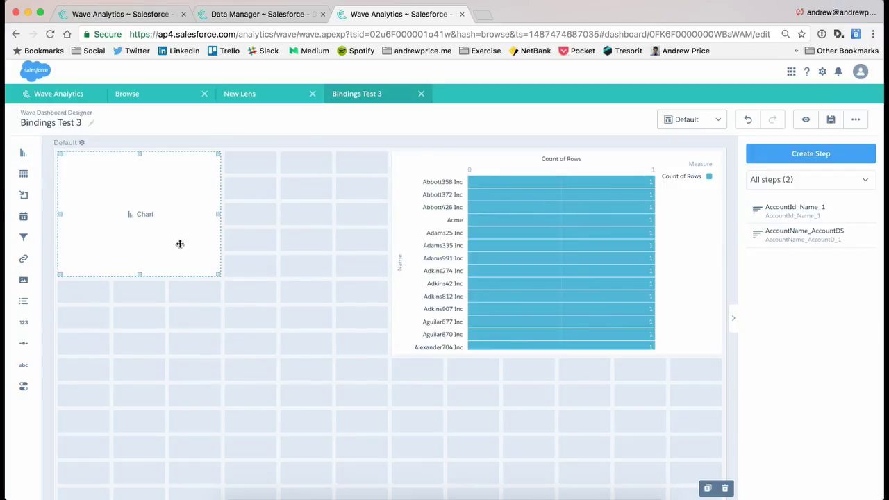
left_click_drag(218, 275, 385, 352)
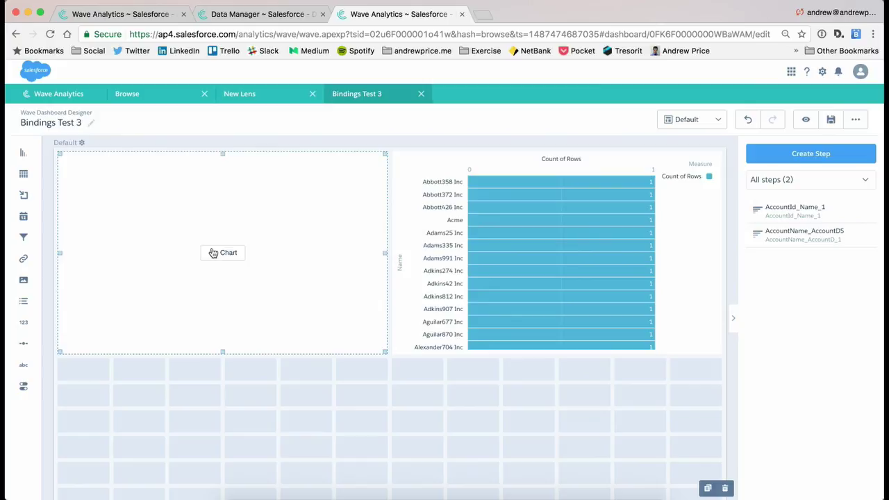
Step: Create a step for the empty chart from the Opportunity_Account_SFDC dataset, grouped by Name
left_click(213, 253)
left_click(173, 144)
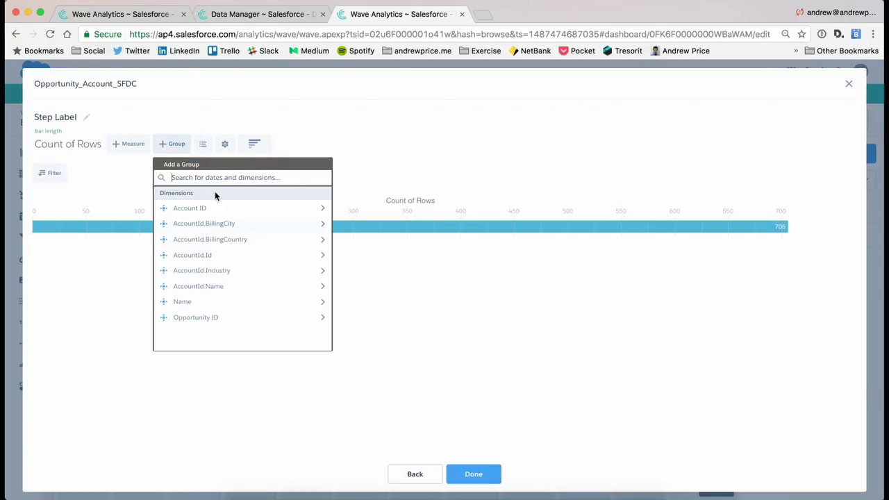
type("Na")
left_click(219, 224)
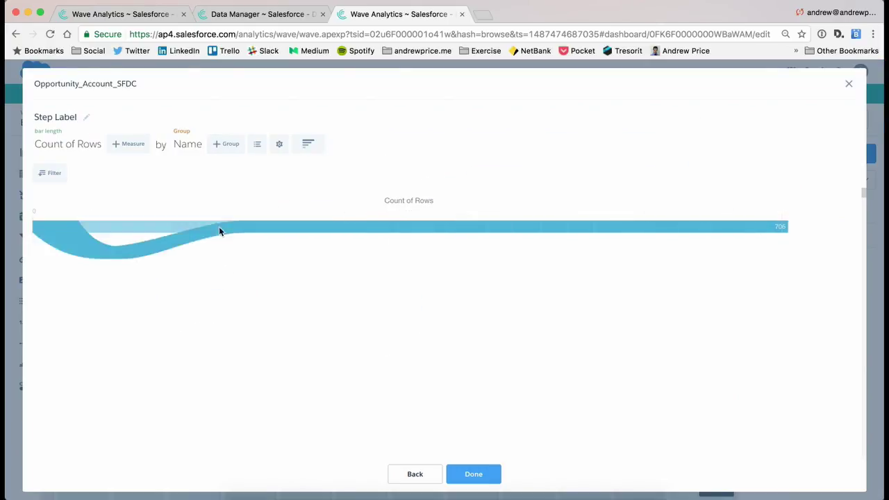
Step: Change the opportunity step's measure to Sum of Amount, sort it in descending order, and apply it to the chart
left_click(78, 144)
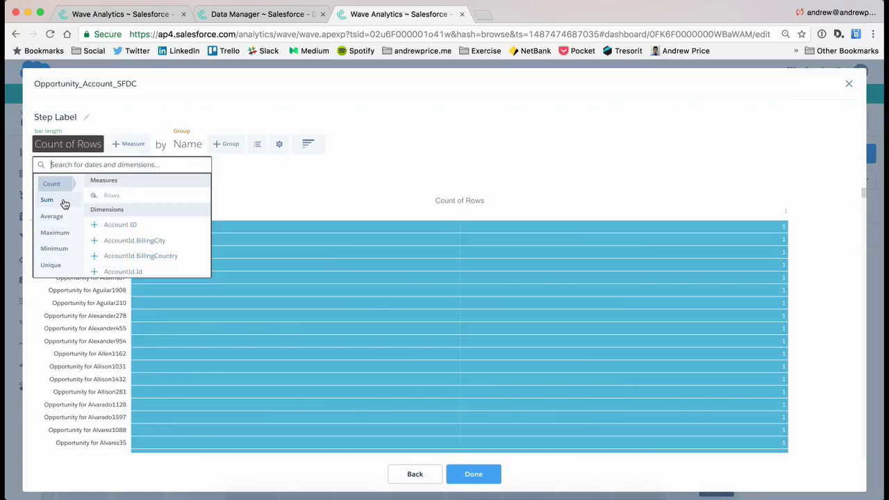
left_click(119, 198)
left_click(286, 144)
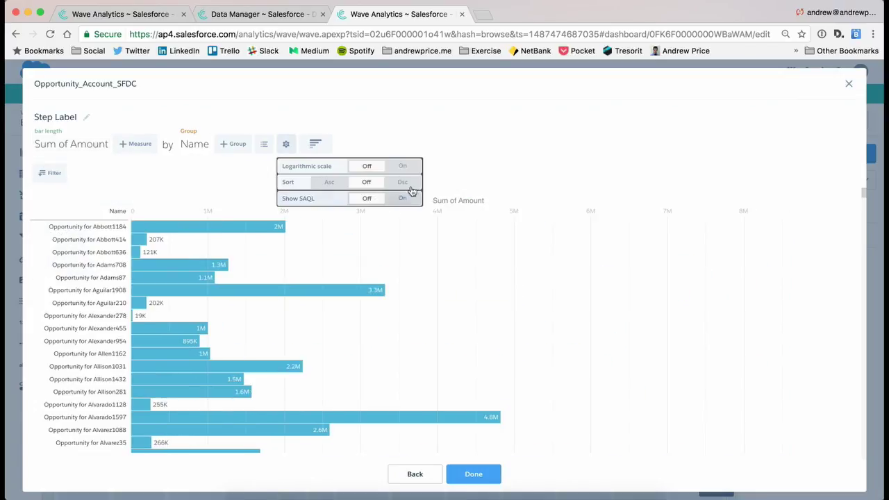
left_click(410, 184)
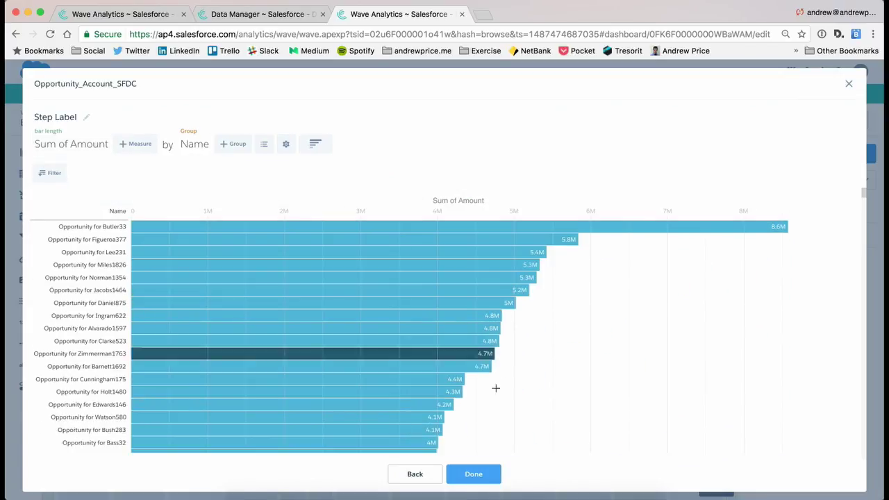
left_click(498, 476)
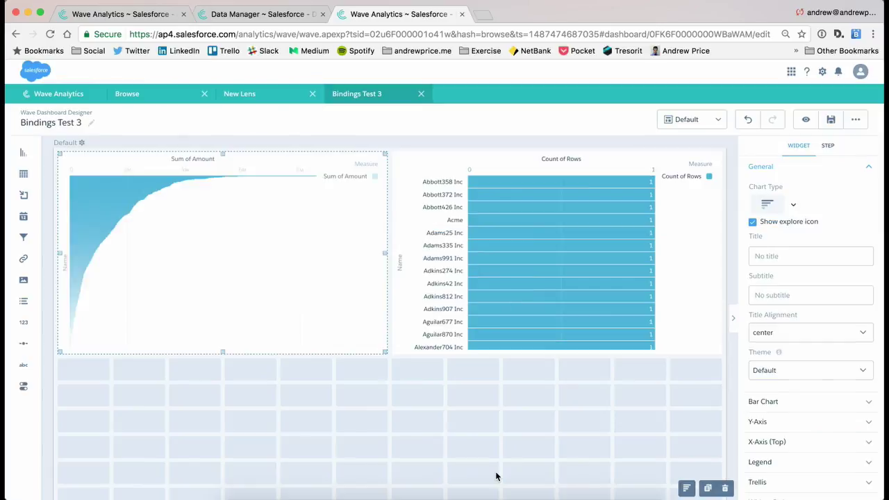
Step: Set the auto fit of the new opportunity name bar chart to None
left_click(791, 403)
scroll(792, 406, "down", 3)
left_click(791, 375)
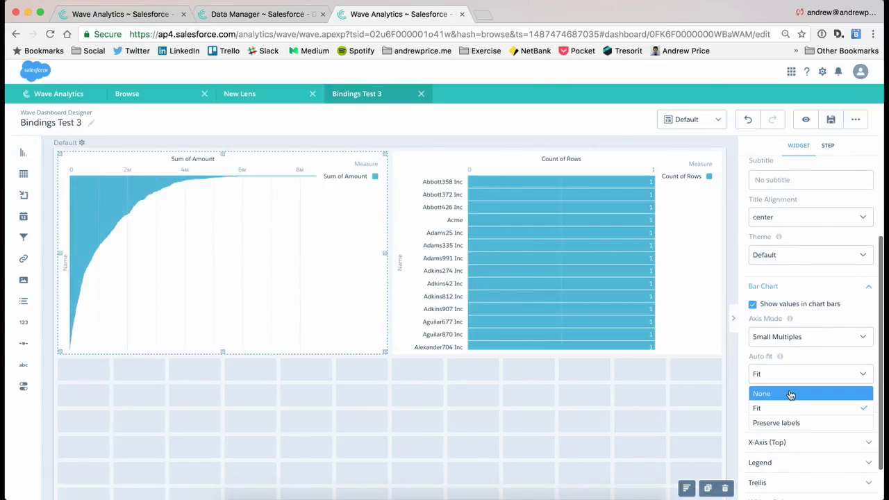
left_click(791, 394)
left_click(365, 381)
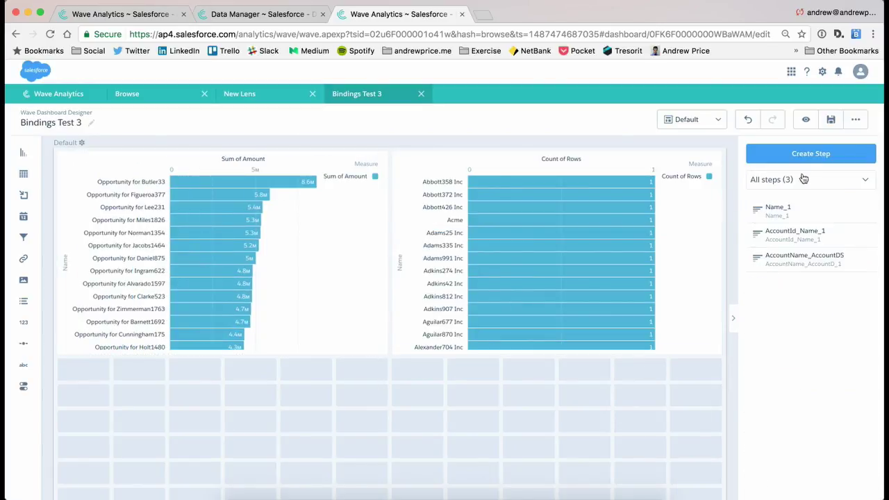
Step: Save the Bindings Test 3 dashboard with its existing title and app, and switch it to view mode
left_click(830, 121)
left_click(444, 368)
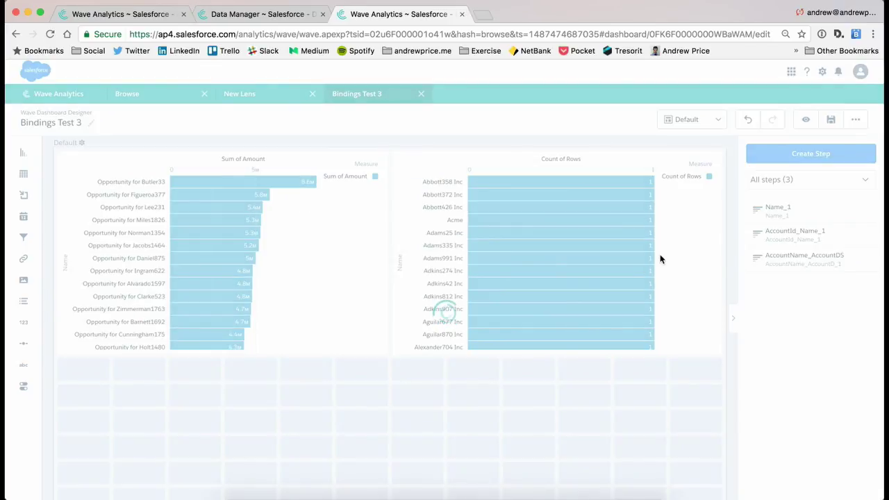
left_click(806, 120)
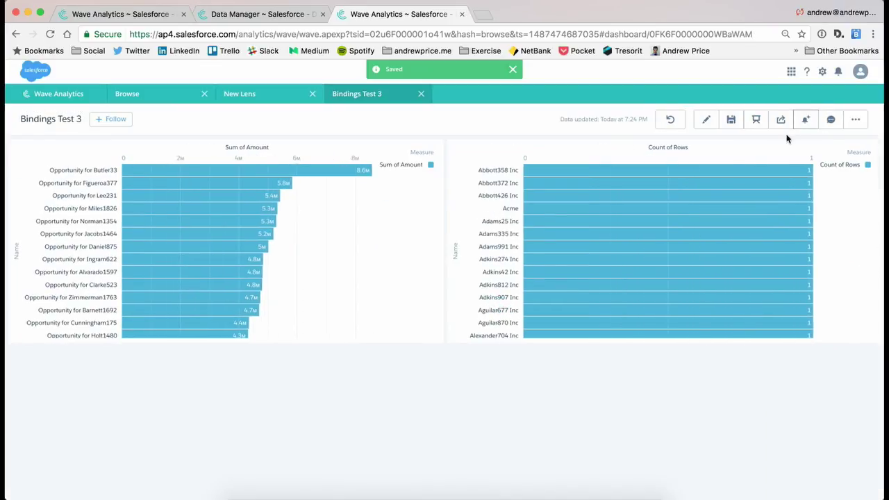
Step: Test the chart filtering by toggling the Abbott358 Inc account and selecting Opportunity for Butler33, and reset the dashboard
left_click(669, 174)
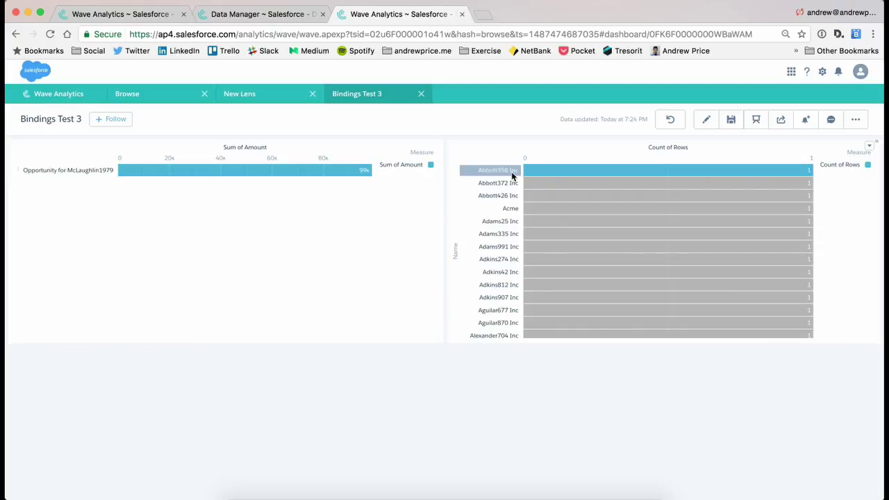
left_click(548, 171)
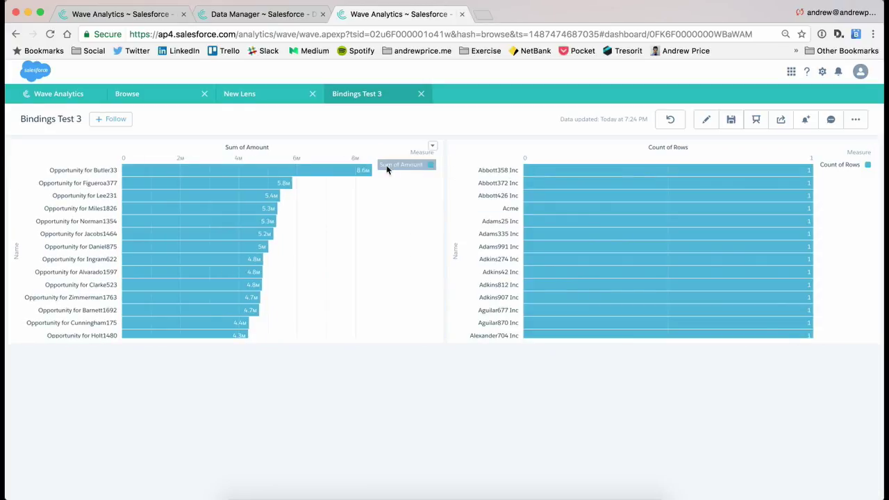
mouse_move(193, 172)
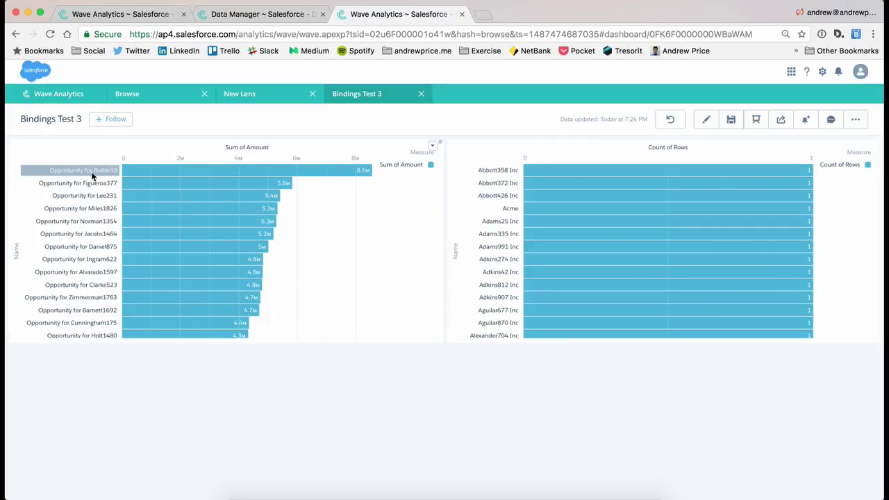
mouse_move(160, 178)
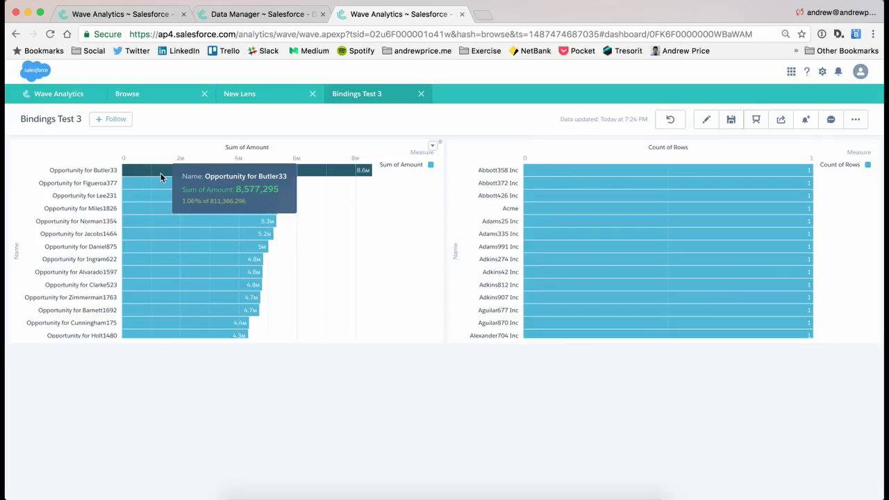
left_click(160, 174)
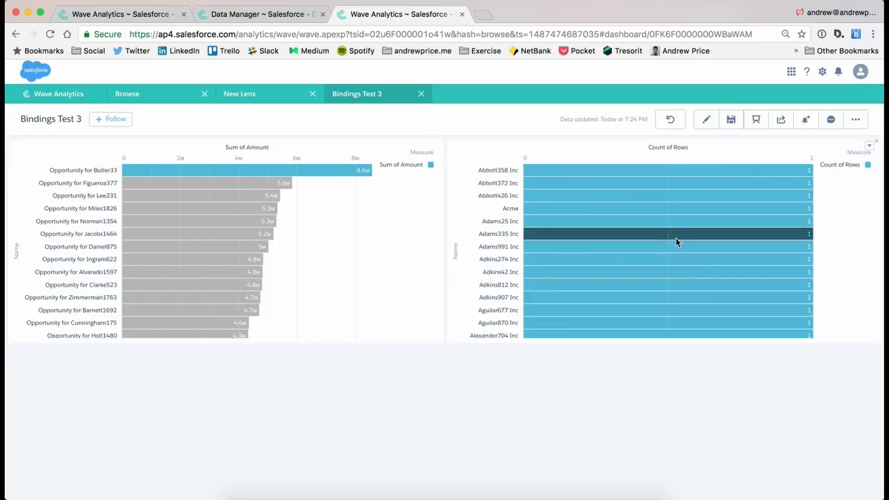
mouse_move(671, 220)
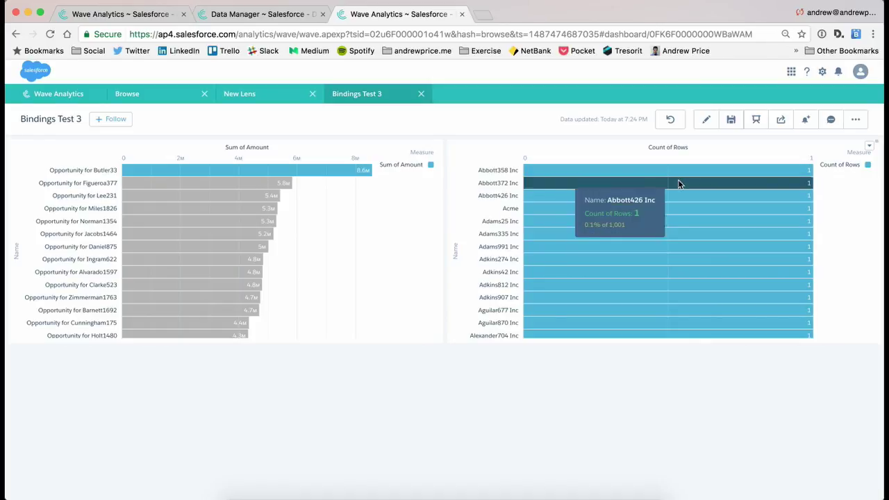
left_click(672, 119)
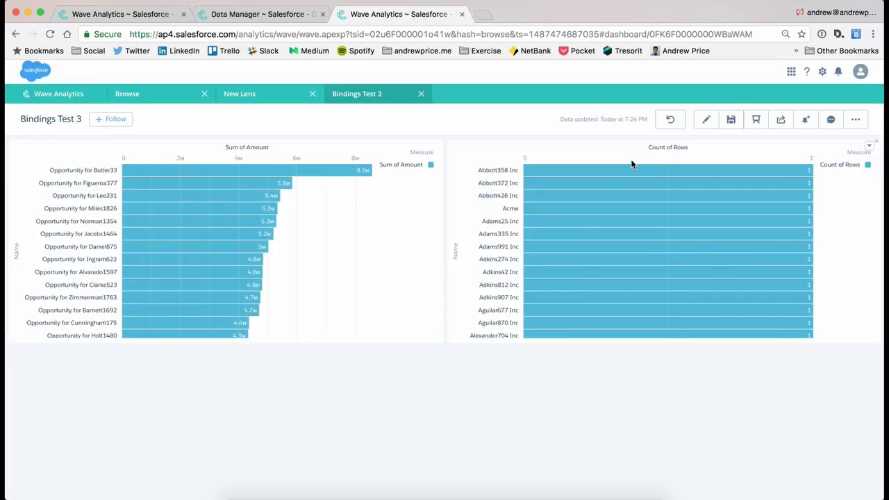
Step: In edit mode, add an empty chart widget six columns wide and about seven rows tall directly below the Sum of Amount chart
left_click(707, 120)
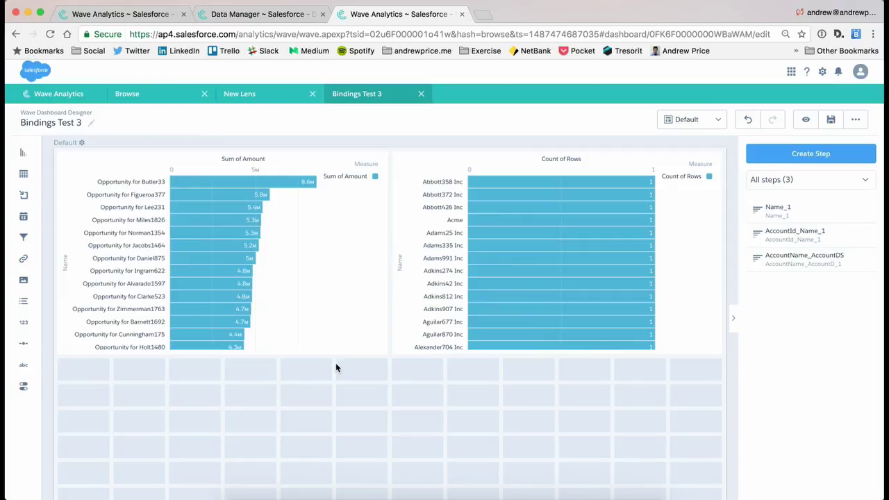
left_click_drag(25, 178, 104, 363)
left_click_drag(219, 354, 375, 355)
left_click_drag(223, 415, 224, 444)
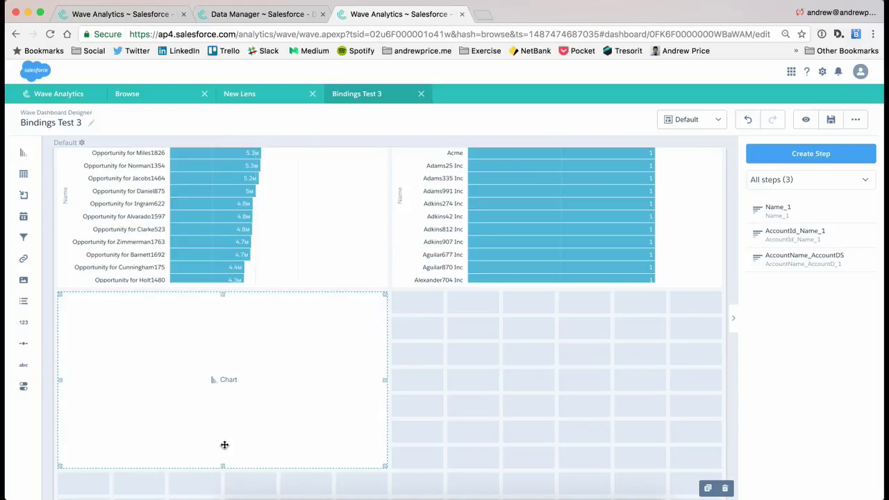
Step: Create a step for the empty chart from the Opportunity_Account_SFDC dataset, grouped by AccountId.Name and Name
left_click(229, 379)
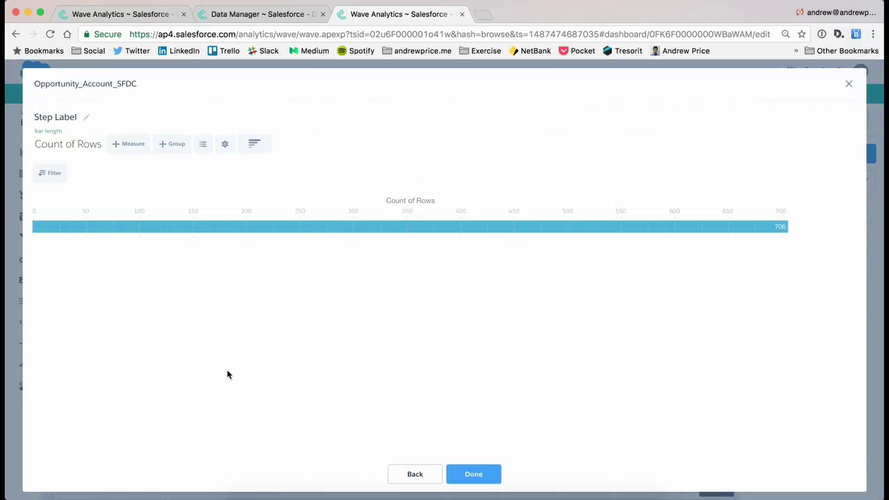
left_click(180, 148)
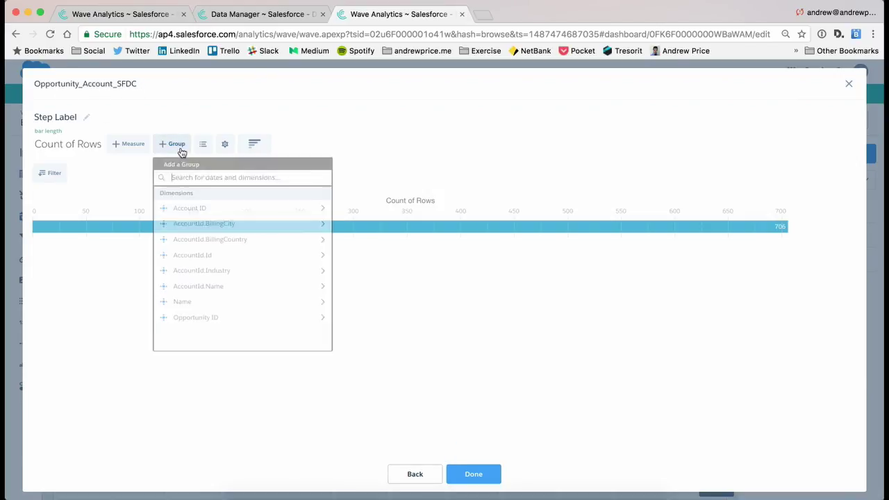
left_click(239, 292)
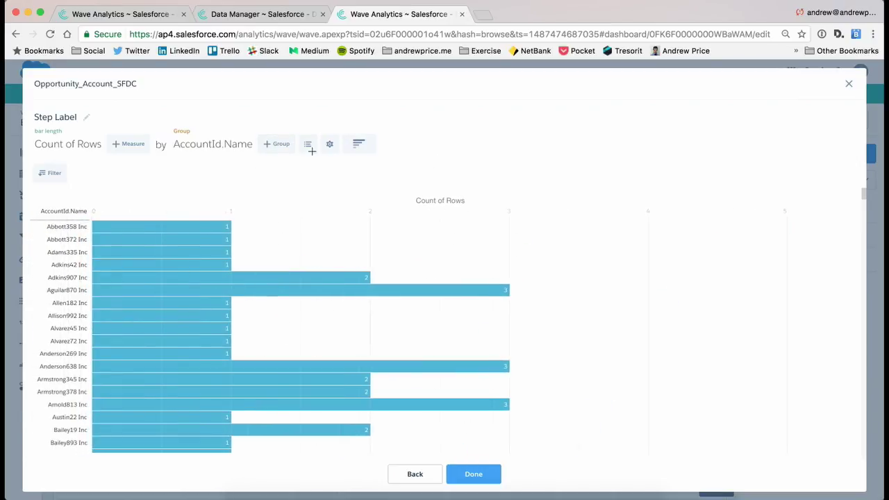
left_click(285, 145)
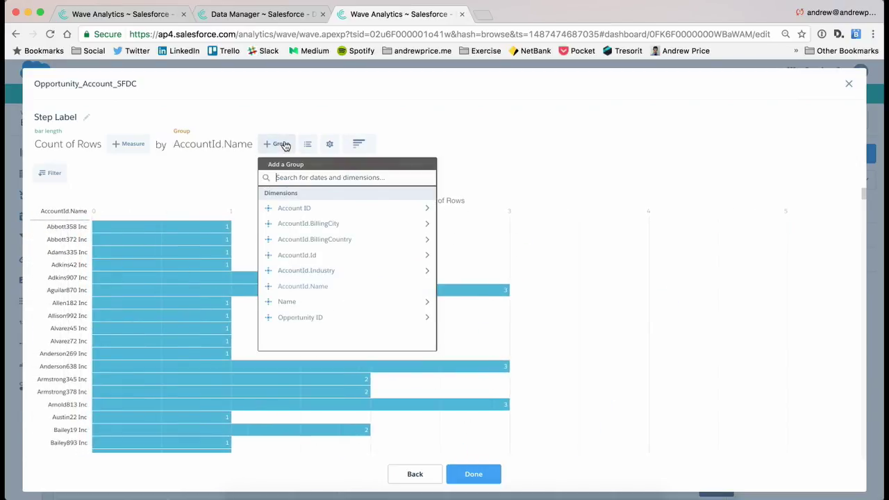
left_click(303, 302)
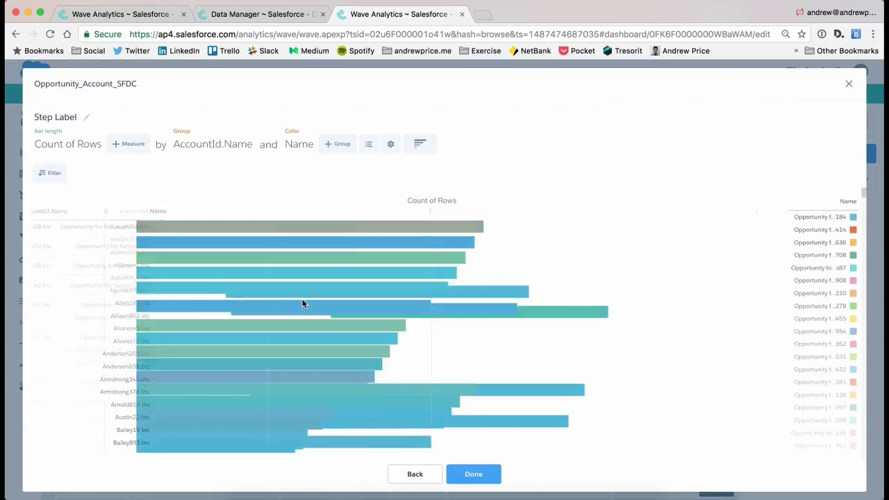
Step: Change the two-group step's measure to Sum of Amount, sort it in descending order, and apply it to the chart
left_click(74, 144)
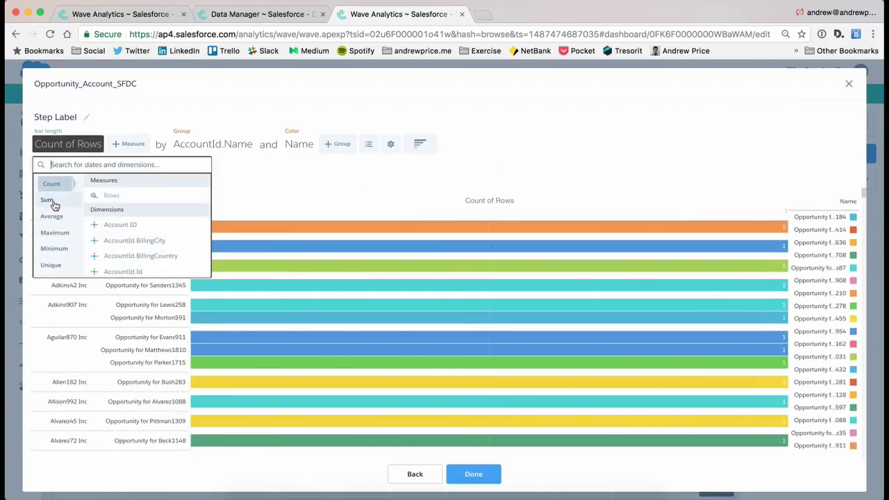
mouse_move(52, 199)
left_click(113, 196)
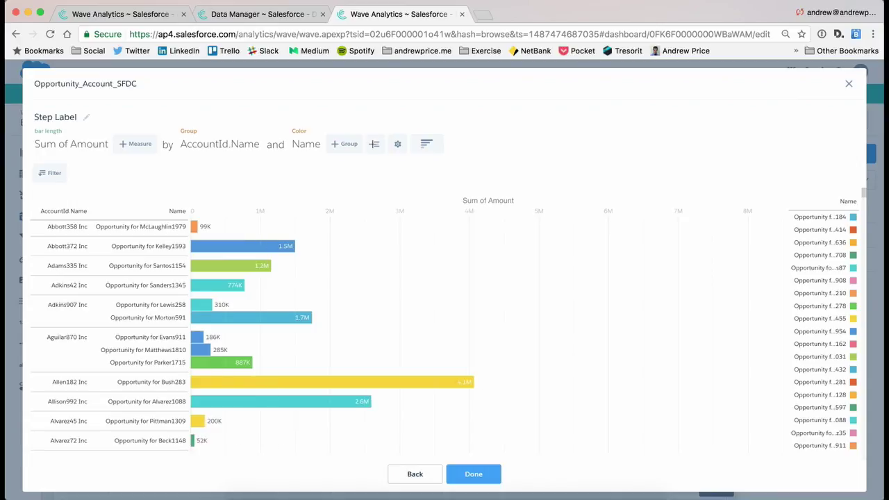
left_click(402, 146)
left_click(512, 185)
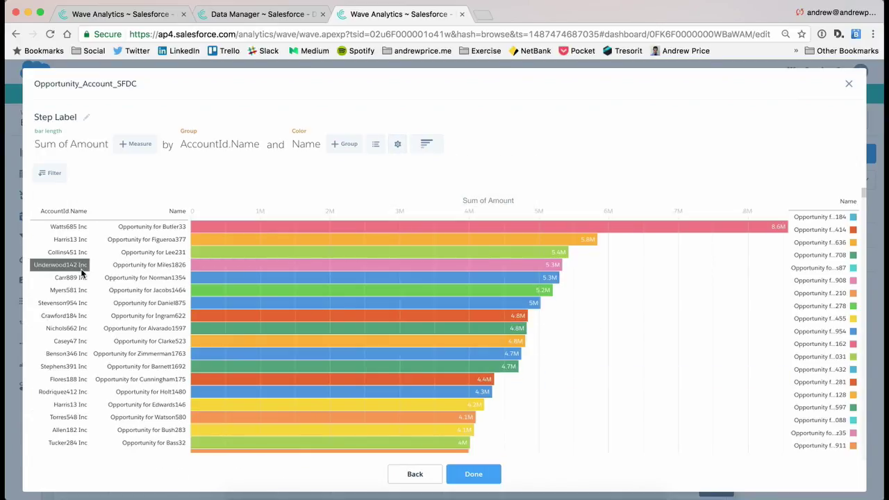
left_click(468, 478)
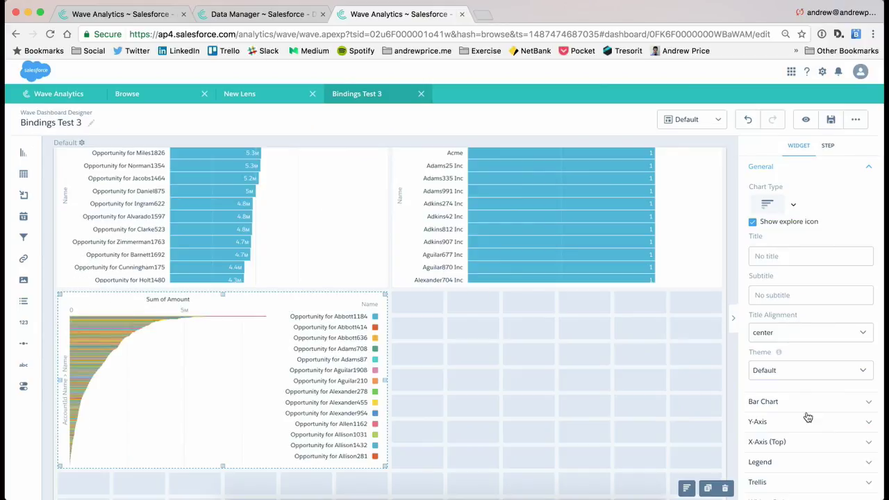
Step: Set the auto fit of the new account and opportunity bar chart to None
left_click(812, 403)
scroll(799, 389, "down", 3)
left_click(785, 351)
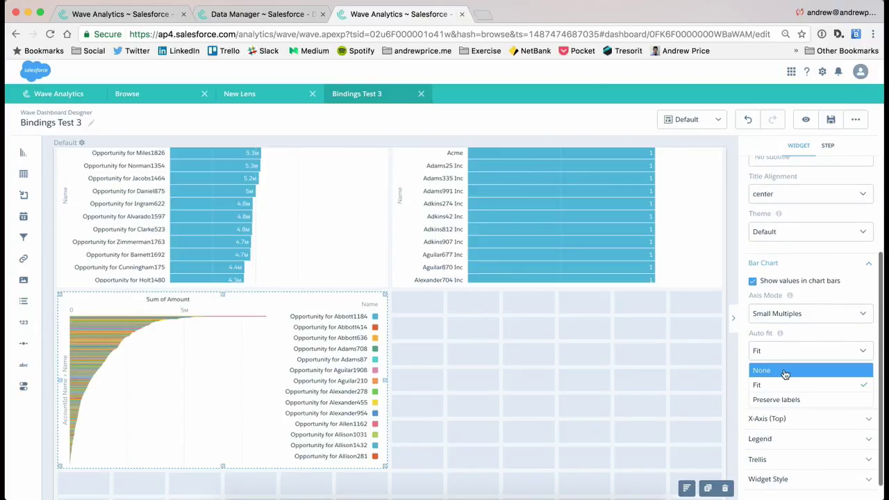
left_click(785, 374)
Step: Save the dashboard with the added account and opportunity chart, and open it in view mode
left_click(831, 120)
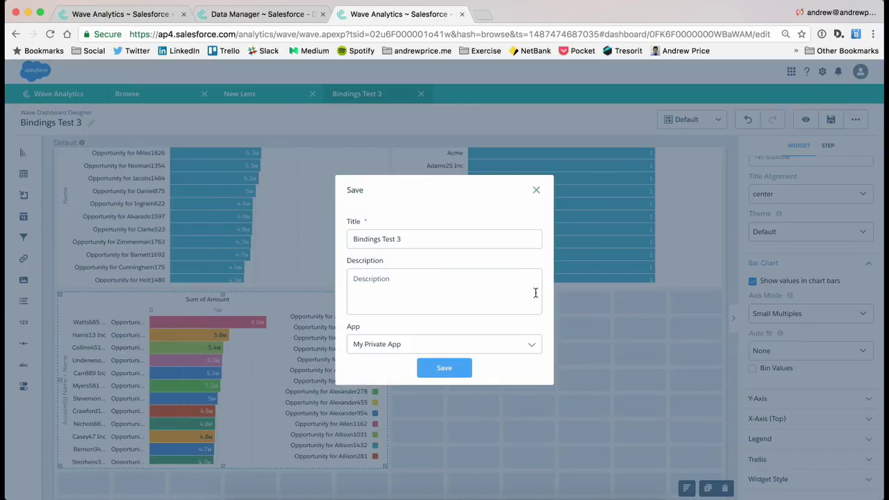
left_click(445, 369)
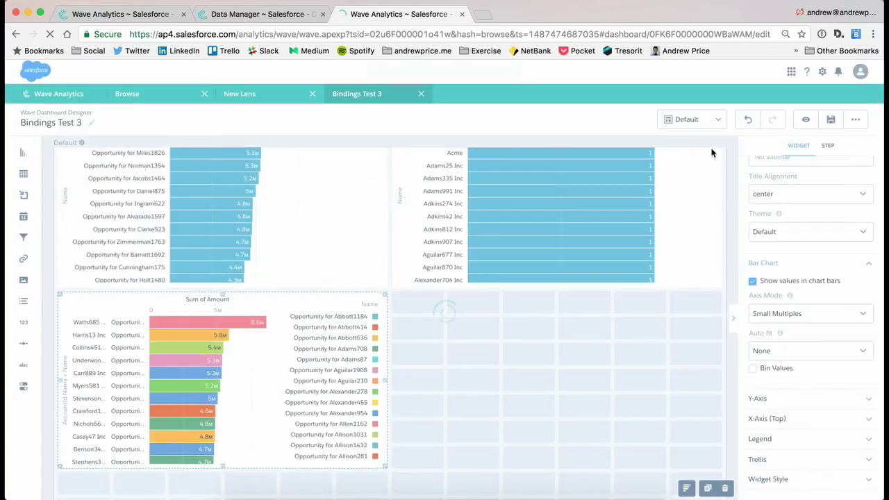
left_click(806, 120)
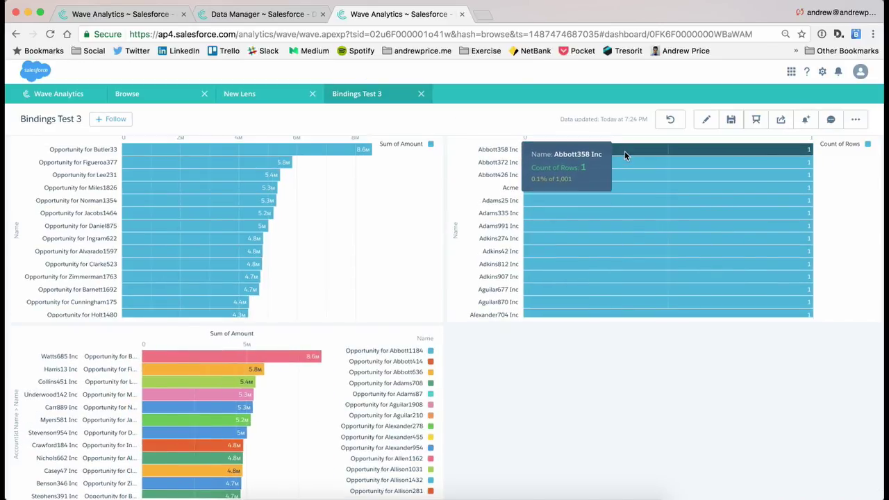
Step: Check how the charts respond to selecting and clearing Abbott358 Inc, and likewise Opportunity for Butler33 in the upper Sum of Amount chart
left_click(624, 151)
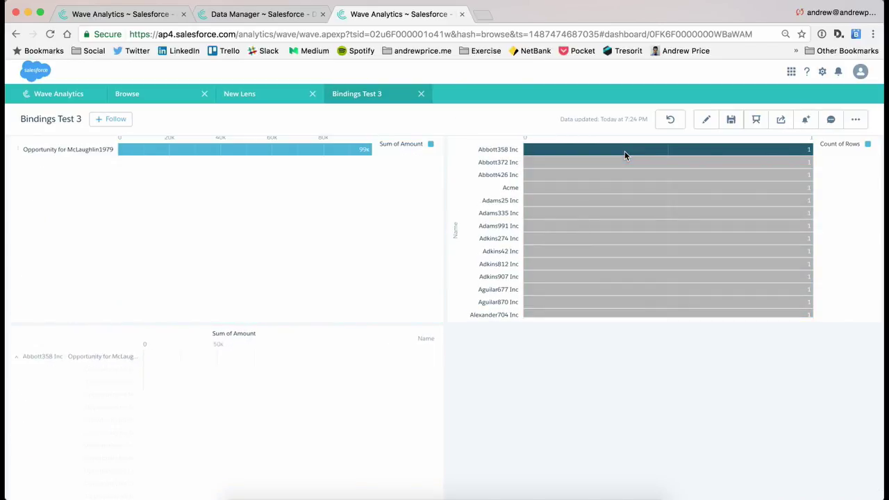
scroll(646, 257, "up", 1)
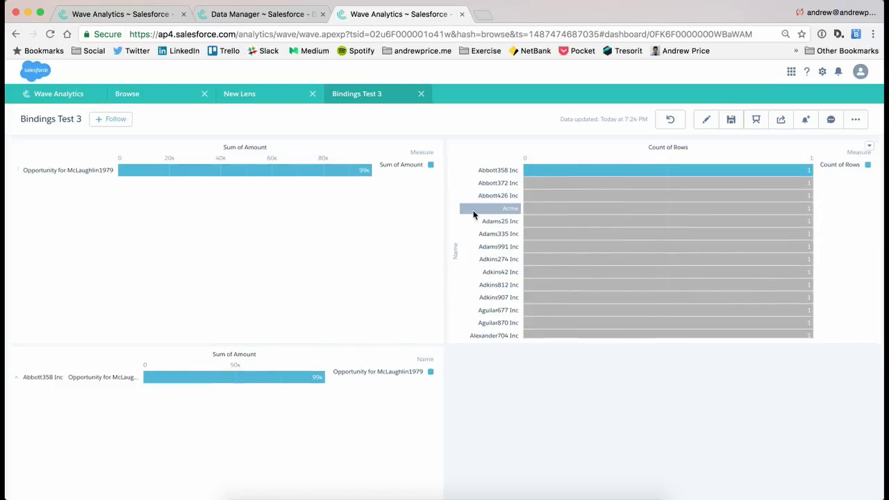
left_click(560, 171)
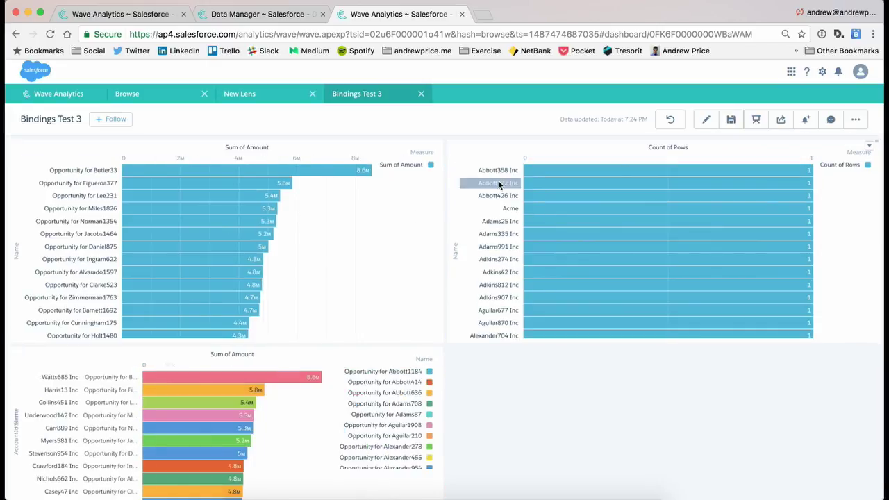
left_click(210, 171)
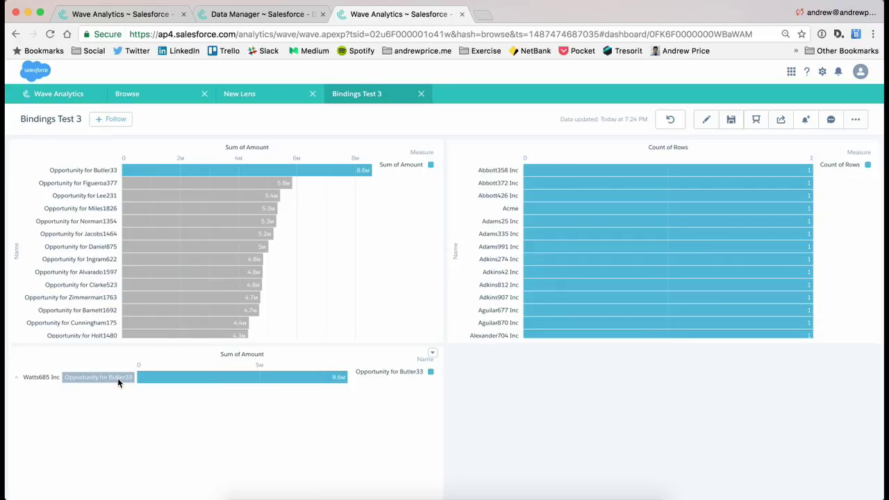
left_click(200, 171)
Step: Test filtering from the combined account and opportunity chart by selecting its Watts685 Inc bar, and reset the dashboard
mouse_move(160, 375)
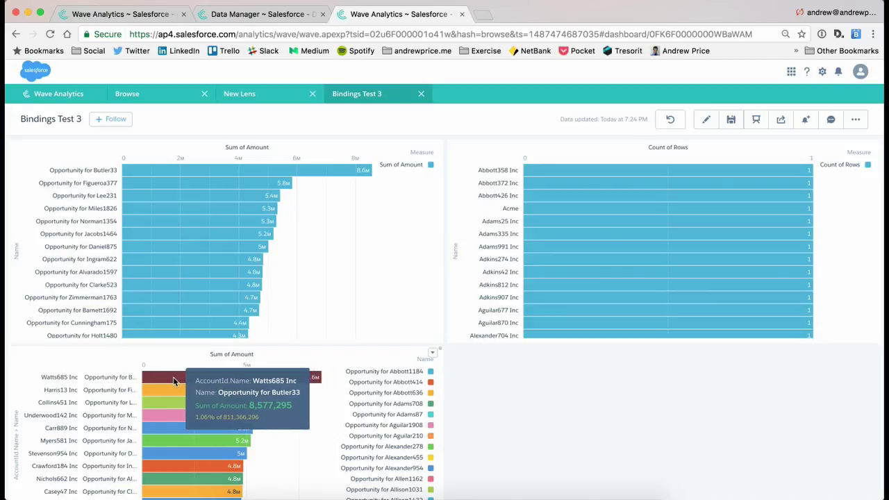
left_click(173, 379)
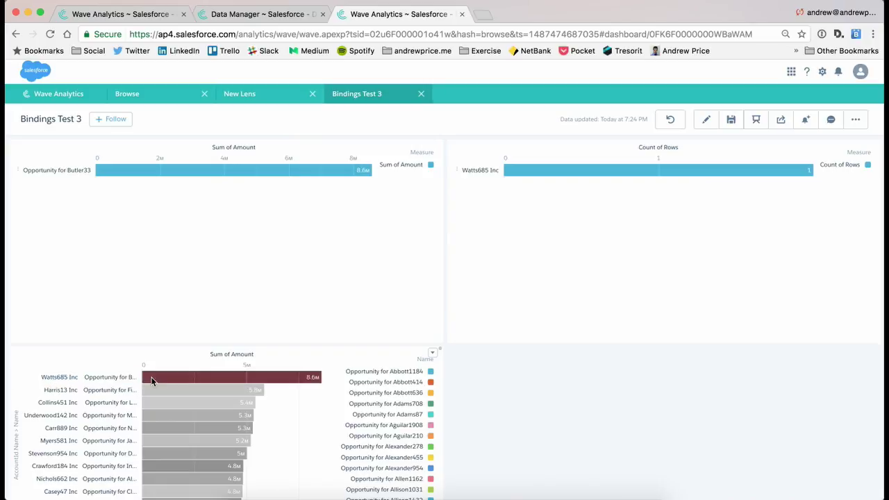
mouse_move(154, 386)
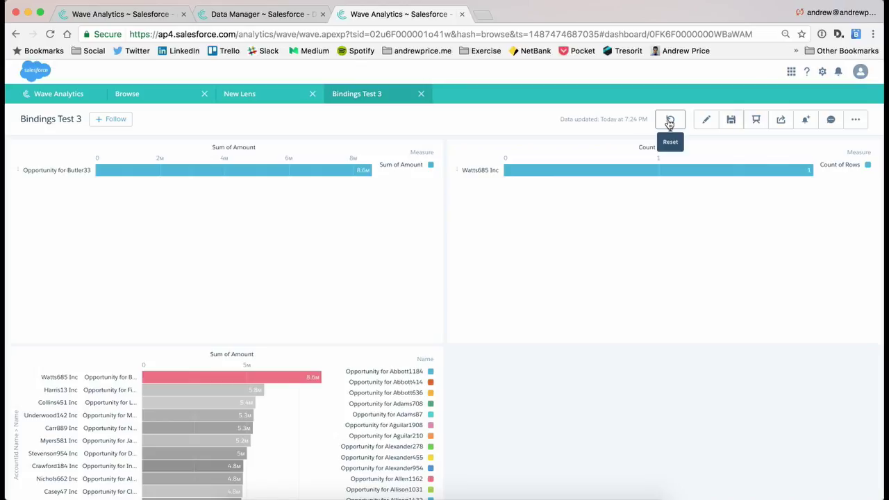
left_click(670, 122)
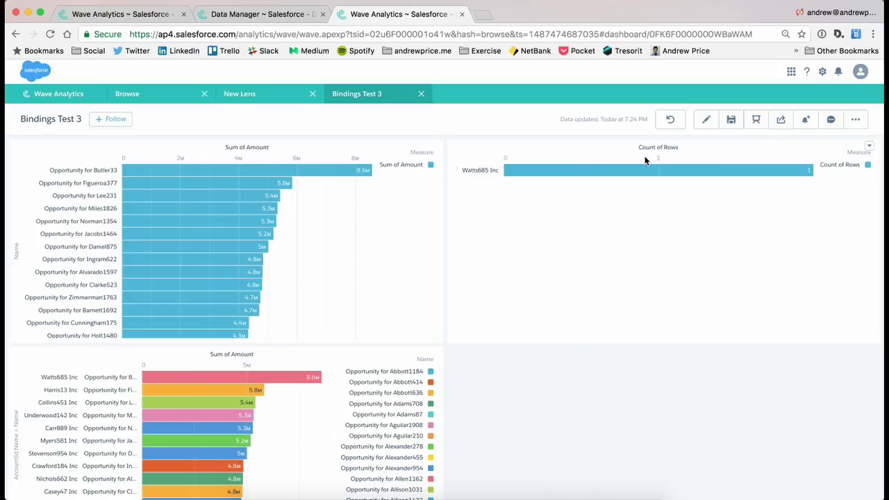
Step: Review the reset charts and reopen the dashboard in edit mode
scroll(647, 420, "down", 1)
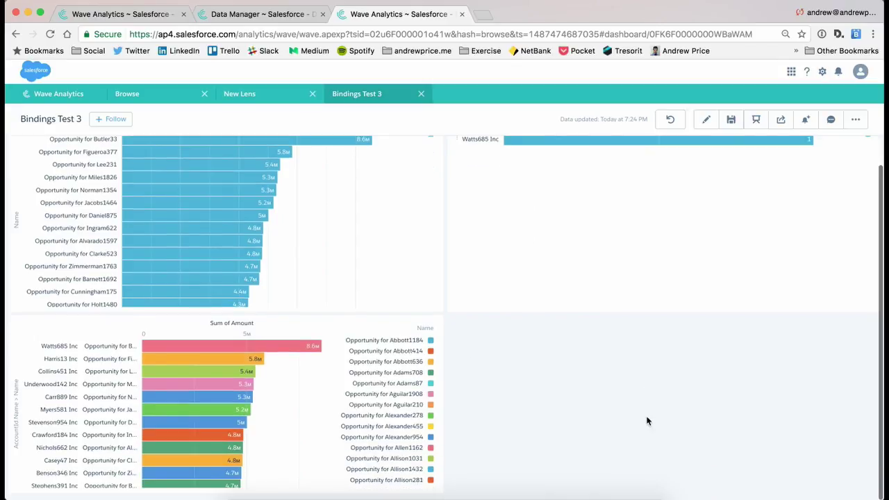
scroll(647, 420, "up", 1)
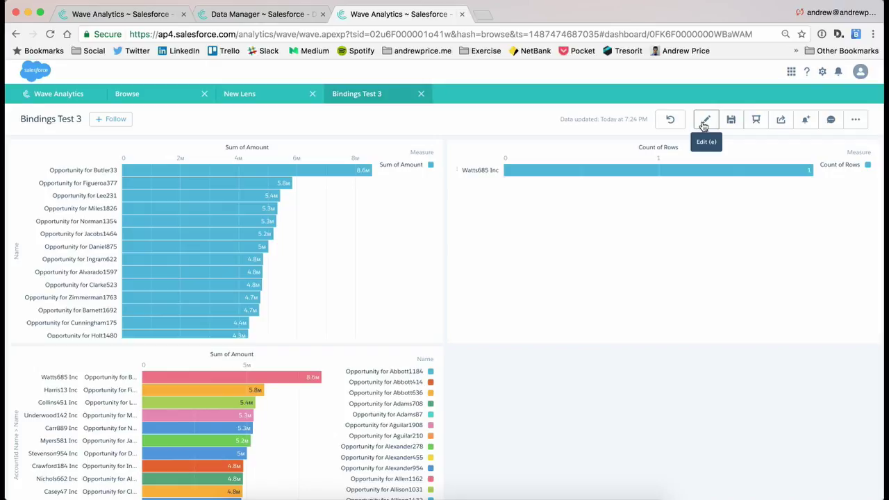
left_click(703, 122)
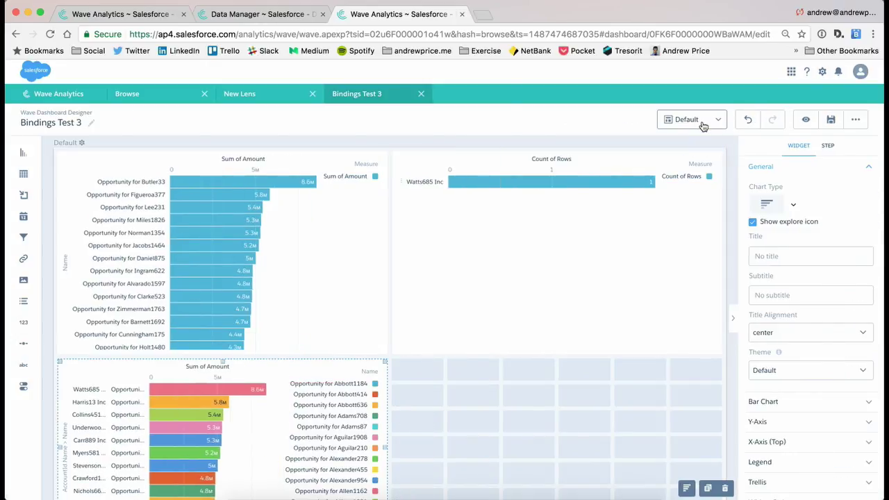
Step: Add a chart widget in the empty space beside the combined account and opportunity chart and enlarge it to match that chart's size
scroll(669, 401, "down", 3)
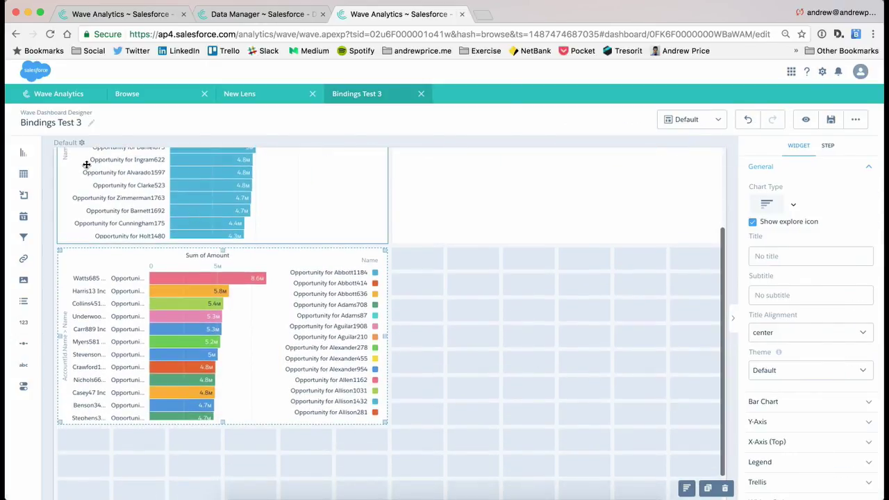
left_click_drag(23, 152, 431, 313)
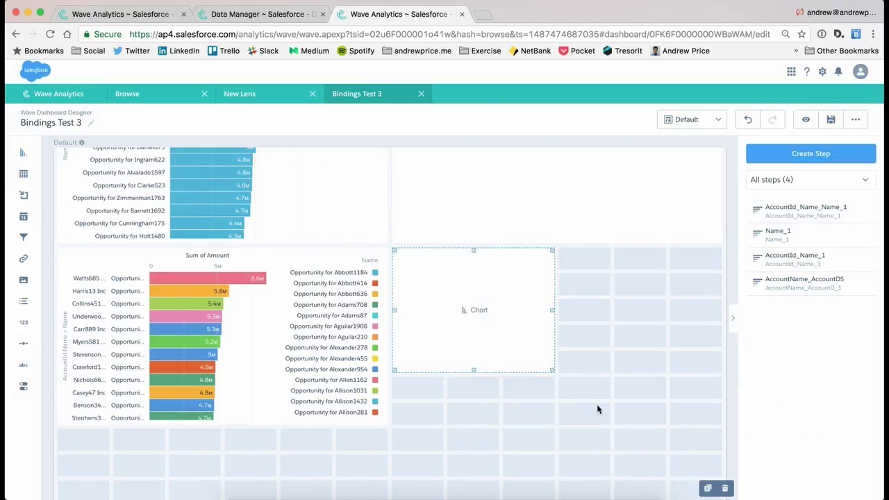
left_click_drag(552, 371, 695, 413)
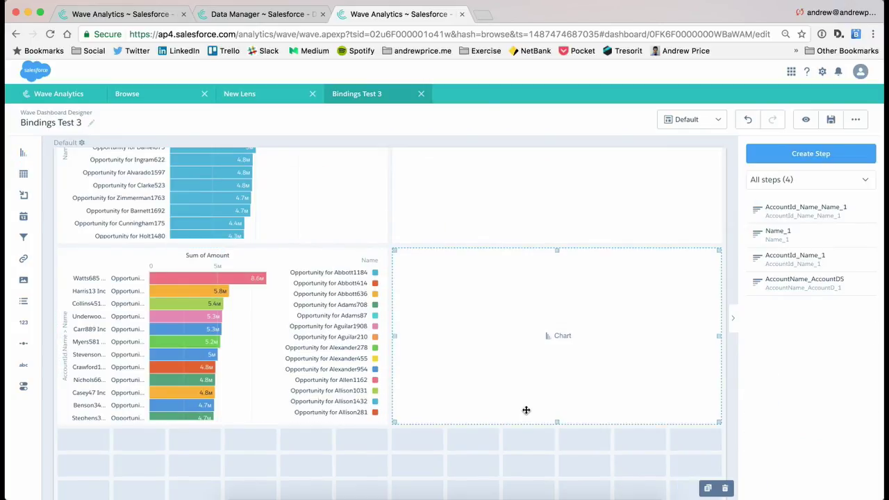
scroll(527, 410, "up", 1)
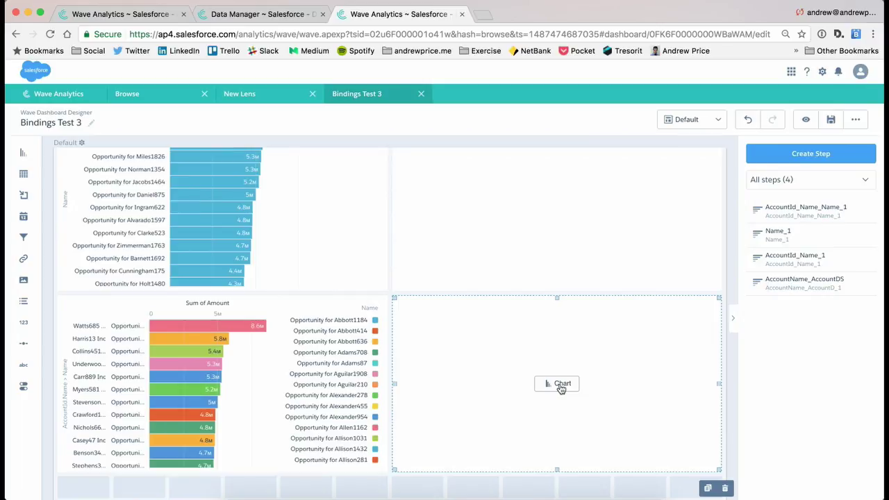
Step: Create a step from Opportunity_Account_SFDC for the new chart widget, showing Count of Rows grouped by AccountId.Name
left_click(561, 385)
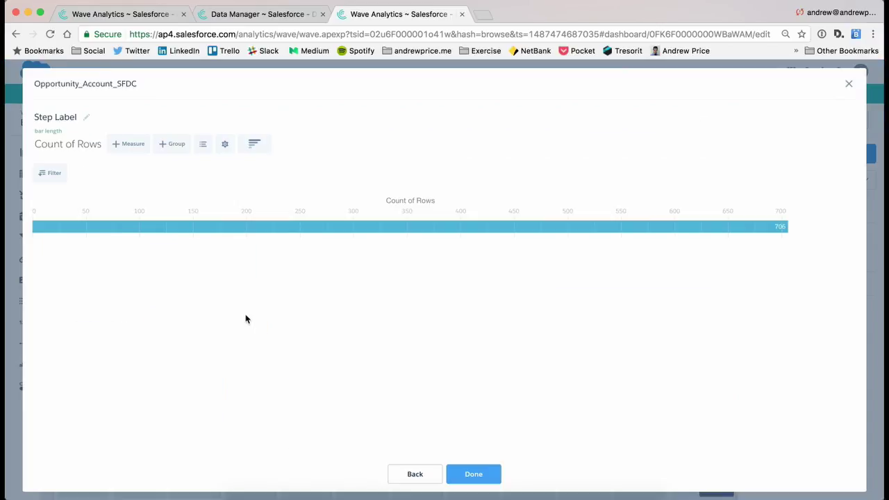
left_click(170, 144)
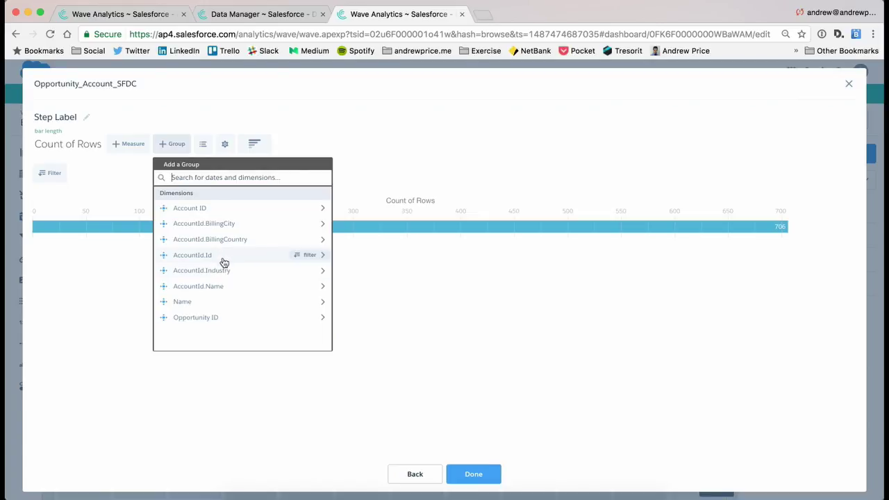
left_click(223, 291)
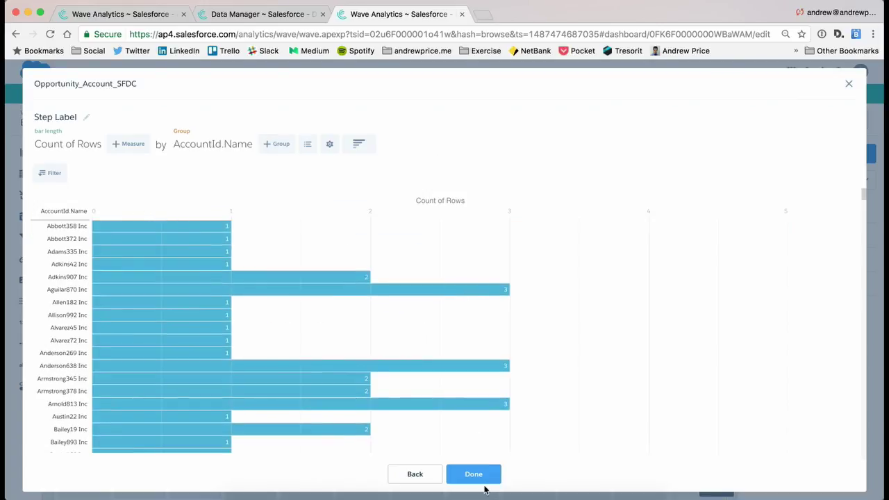
left_click(474, 474)
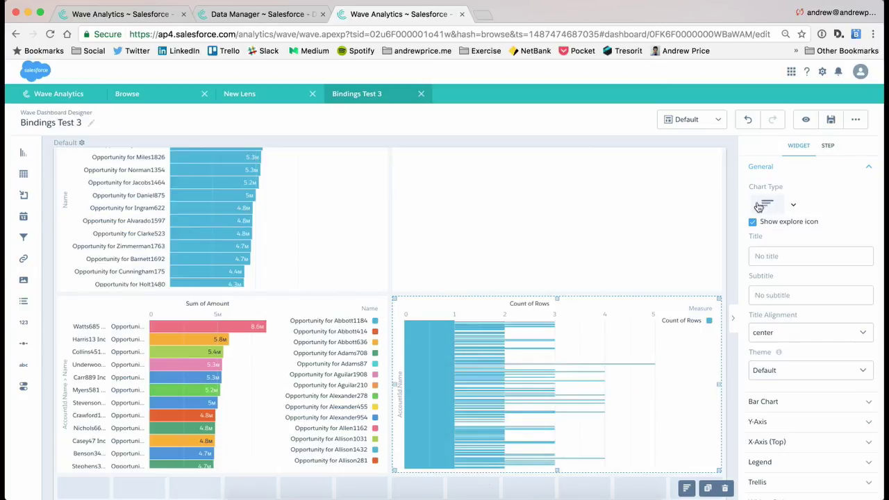
Step: Set the new bar chart's auto fit to None and open the dashboard in view mode
left_click(791, 403)
scroll(799, 410, "down", 2)
left_click(800, 435)
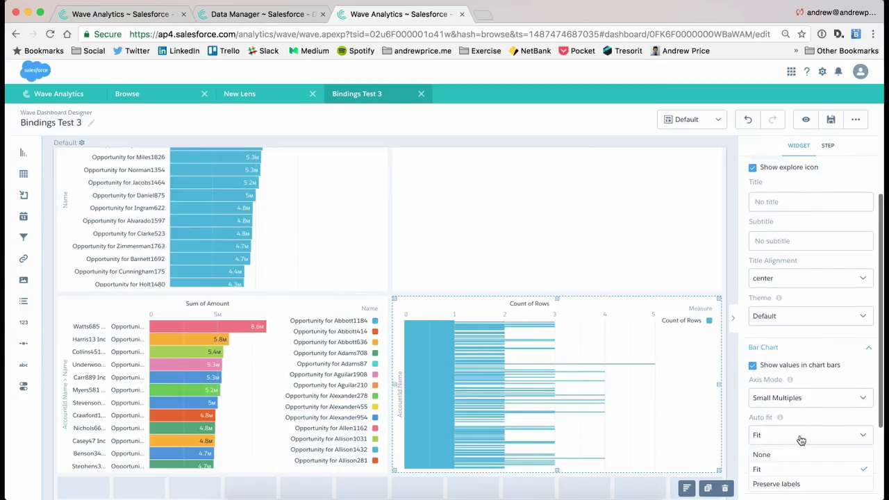
left_click(804, 456)
left_click(806, 120)
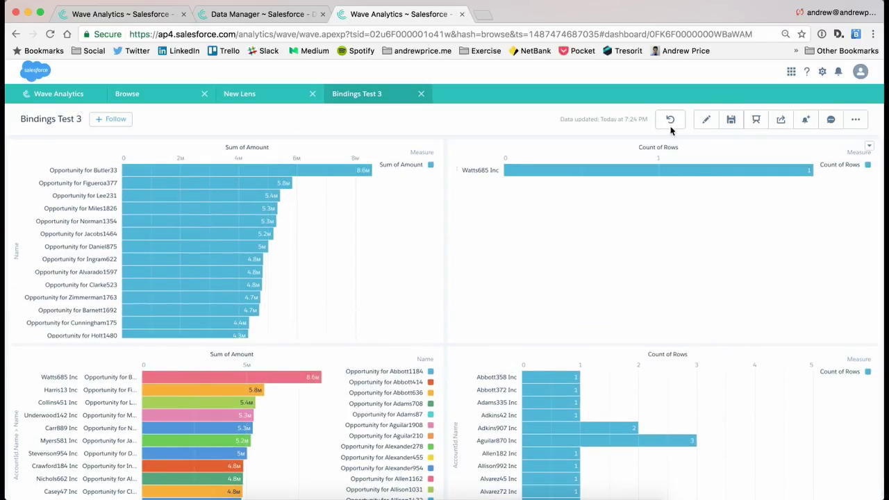
Step: Test how the charts respond to selecting and clearing the Watts685 Inc bar in the combined account and opportunity chart
scroll(210, 371, "down", 1)
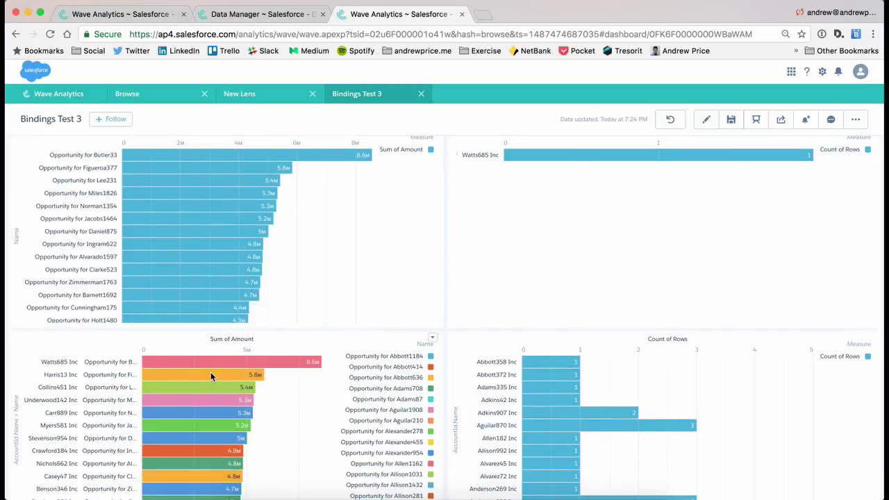
left_click(179, 362)
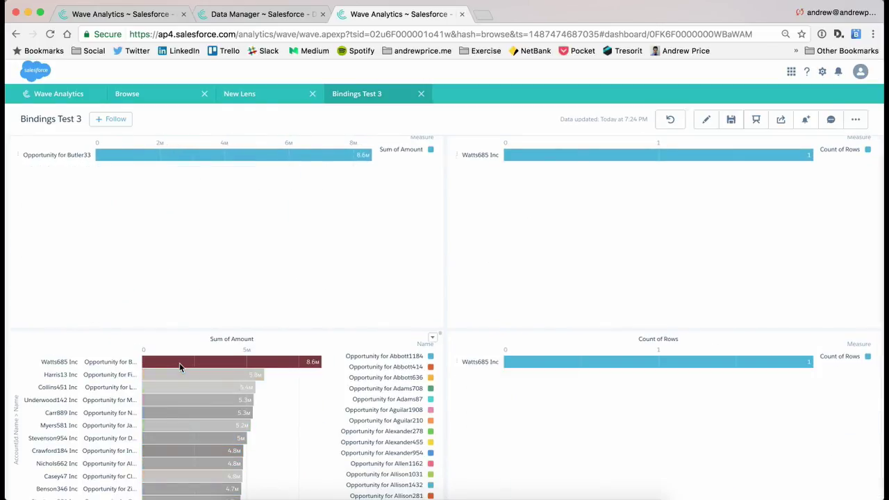
left_click(179, 363)
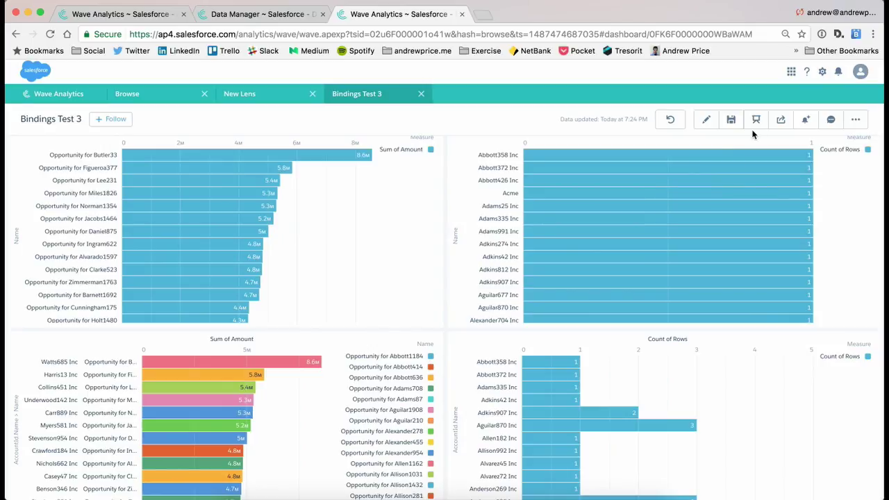
scroll(579, 267, "up", 1)
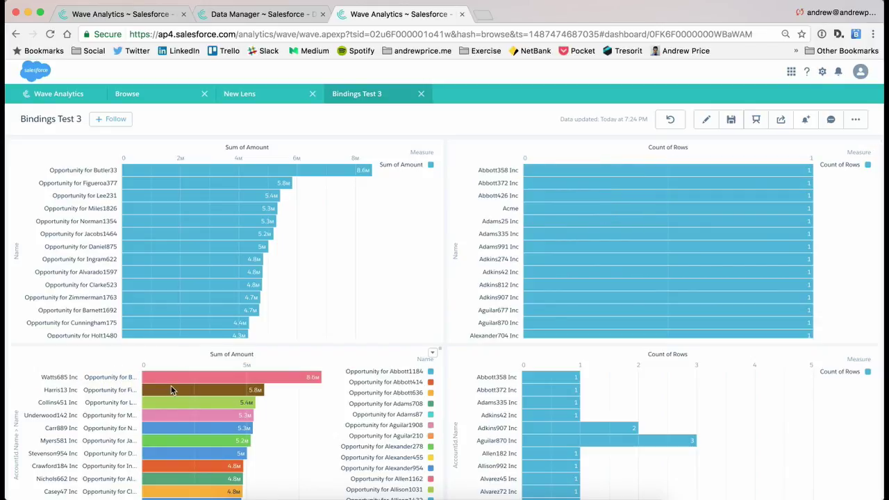
mouse_move(174, 380)
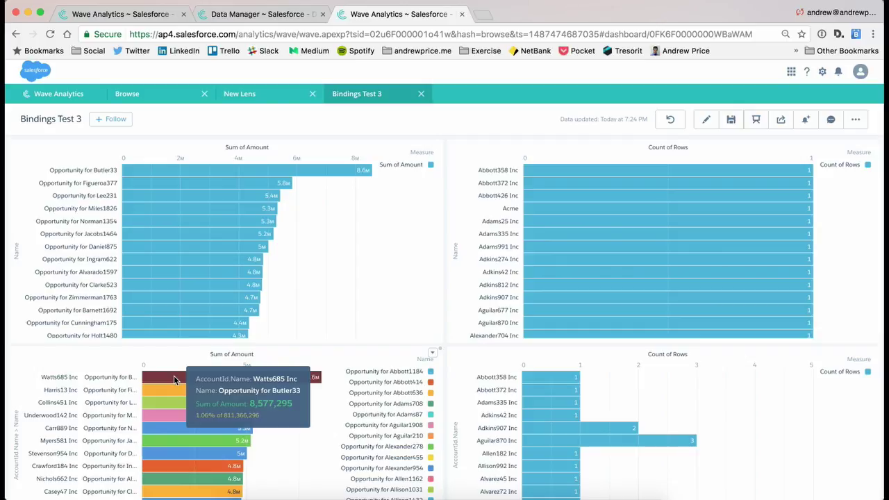
left_click(207, 380)
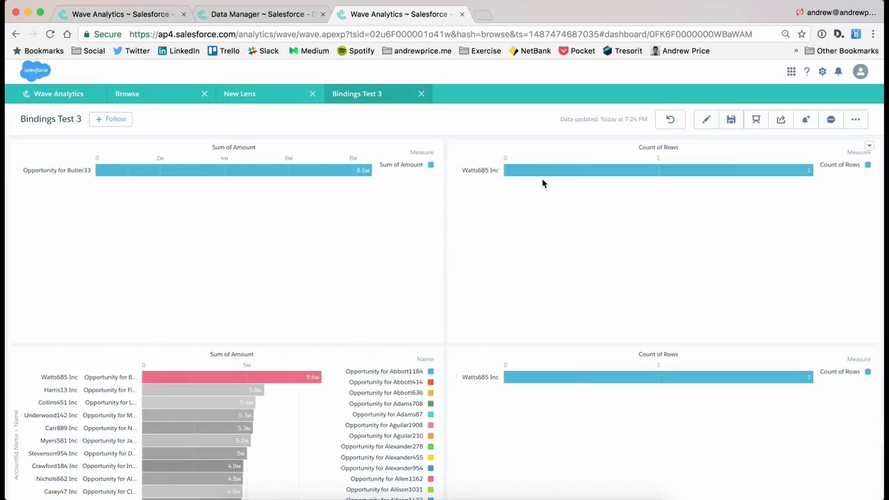
left_click(160, 382)
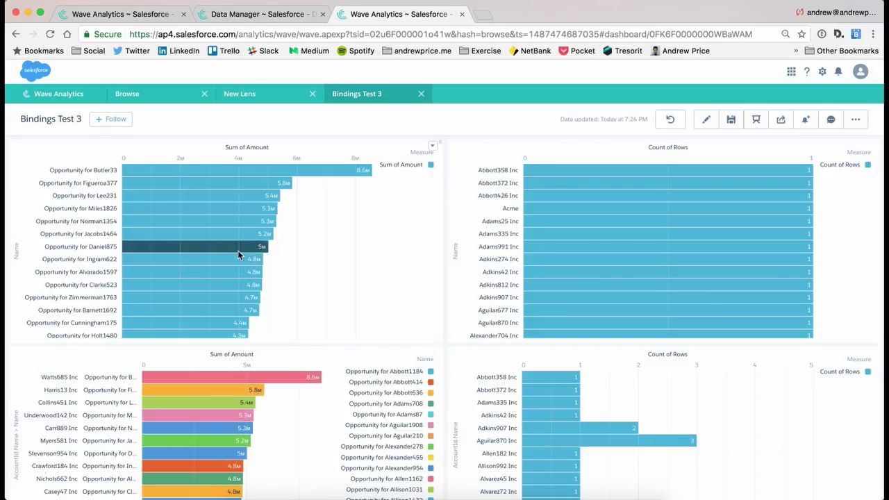
Step: Test selecting and clearing Abbott358 Inc in the new AccountId.Name chart, and likewise Opportunity for Butler33 in the upper Sum of Amount chart
left_click(535, 380)
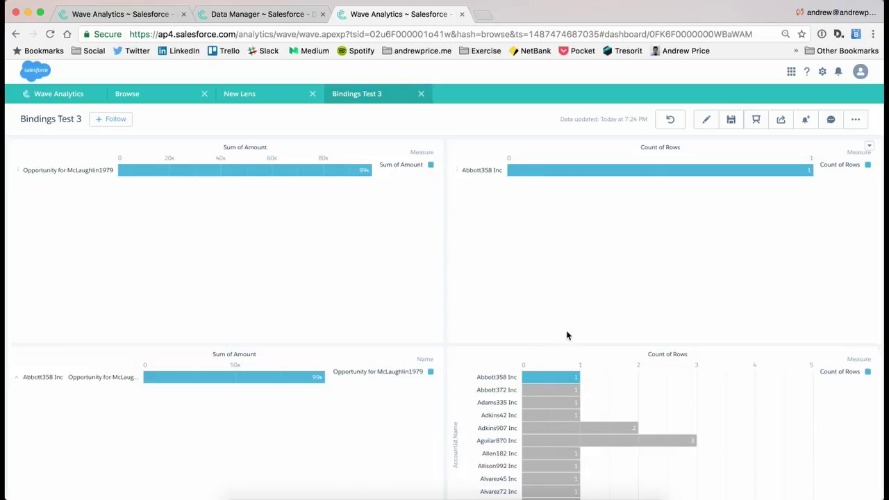
left_click(471, 377)
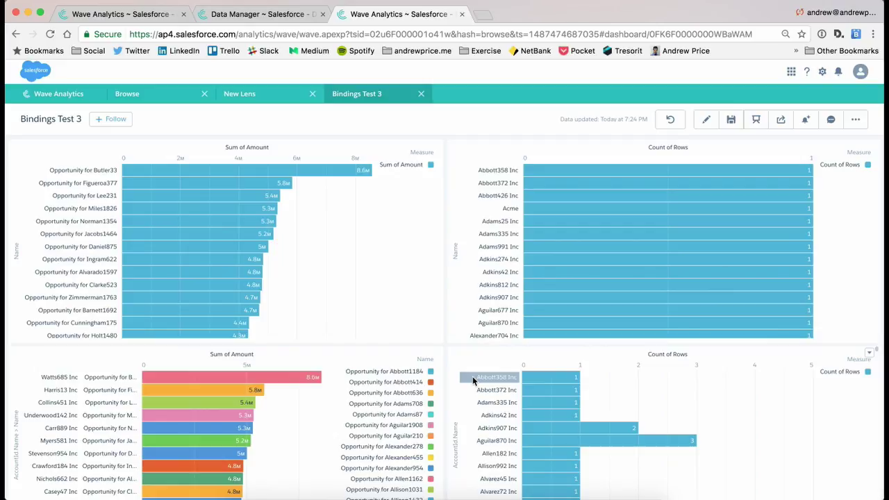
mouse_move(132, 179)
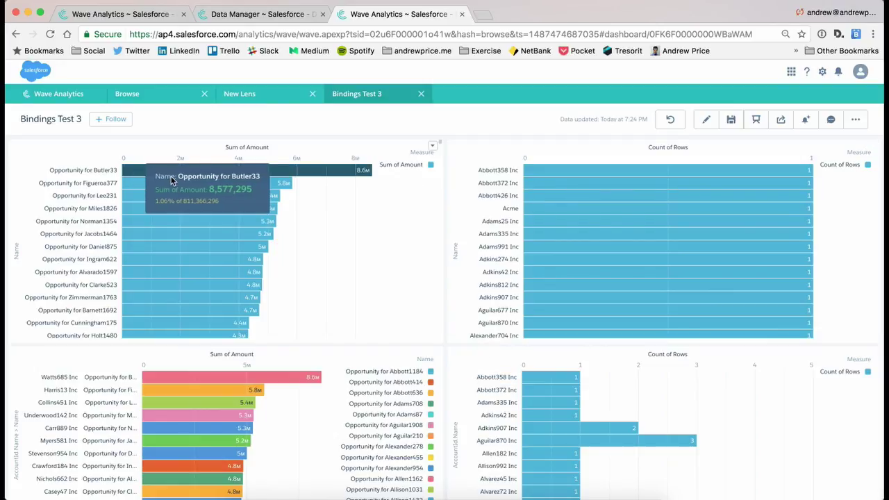
left_click(127, 174)
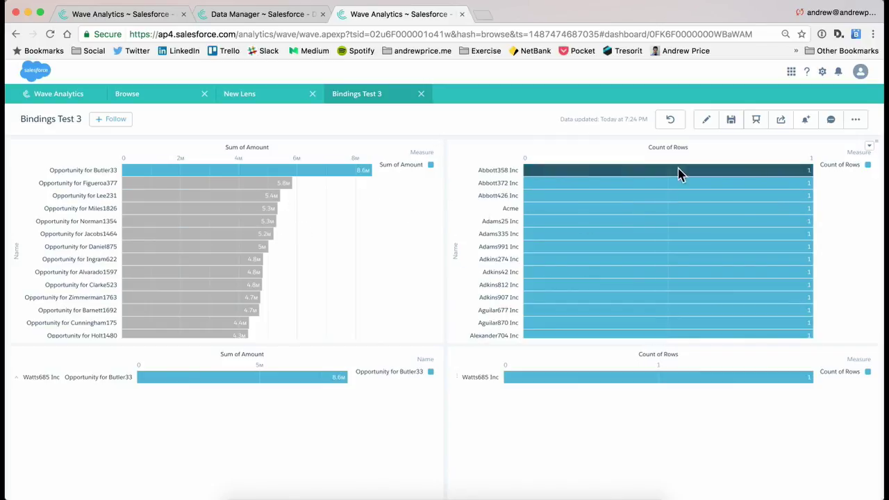
mouse_move(667, 180)
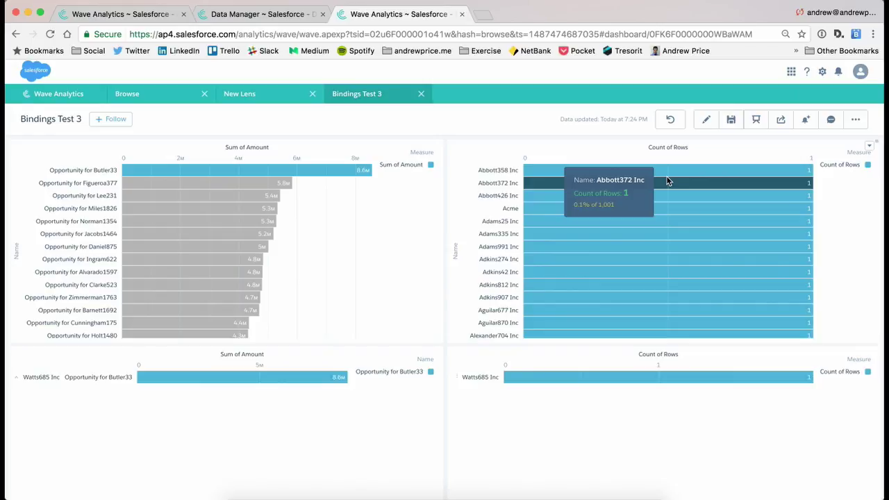
left_click(304, 172)
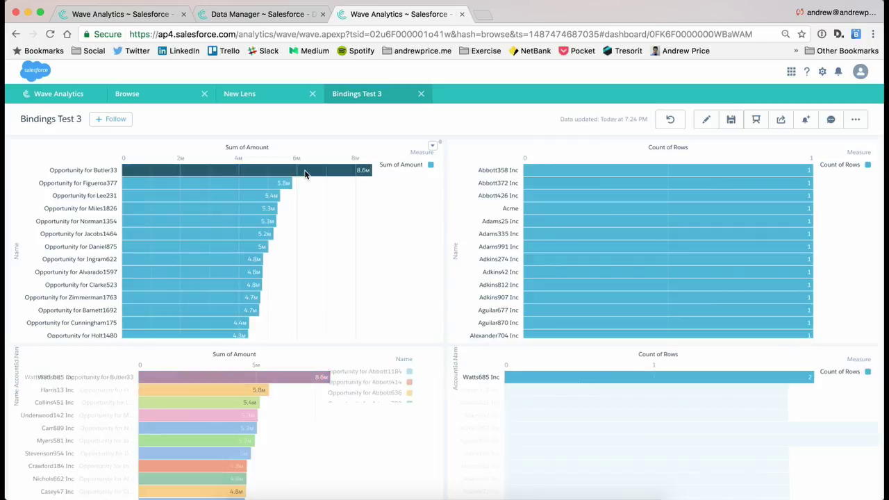
left_click(304, 173)
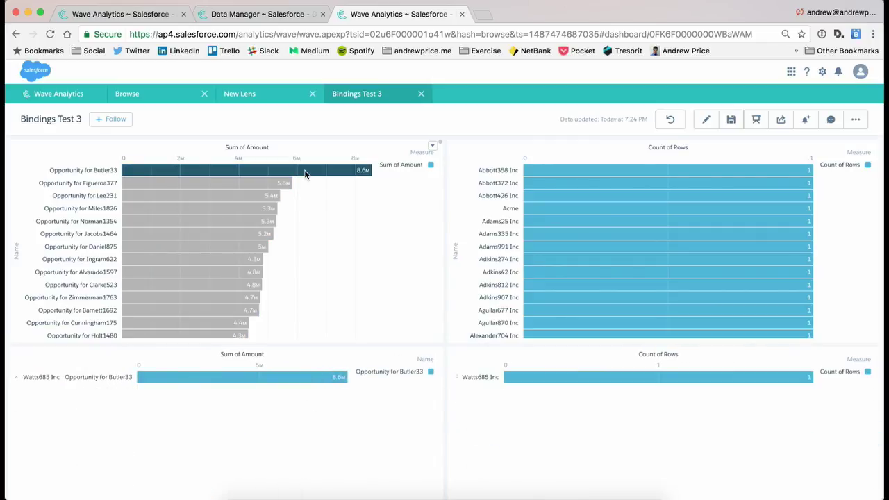
left_click(304, 172)
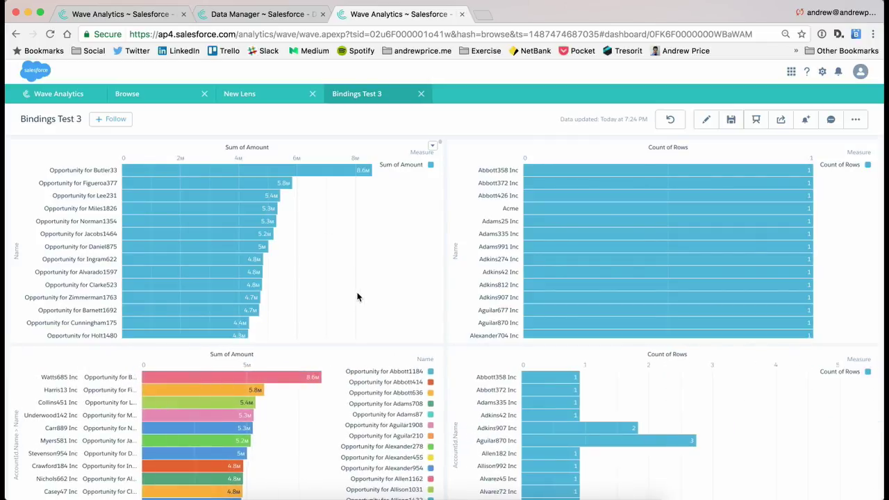
scroll(353, 294, "down", 3)
scroll(551, 410, "up", 1)
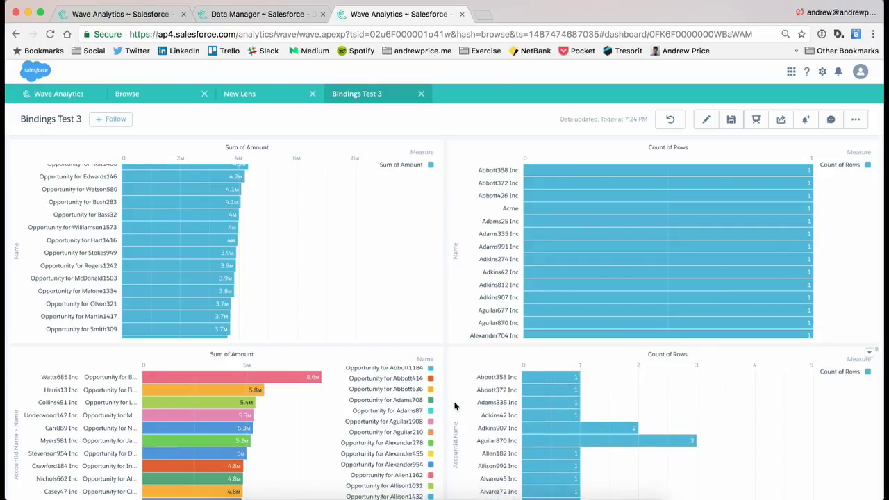